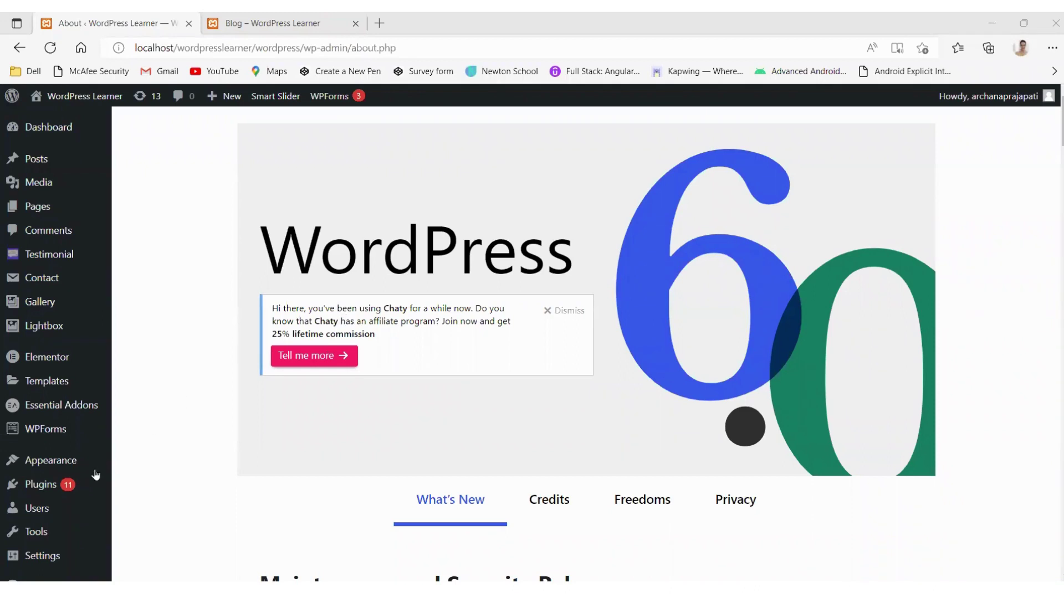
Step: Go from the About page to Plugins > Installed Plugins in the admin sidebar
click(40, 488)
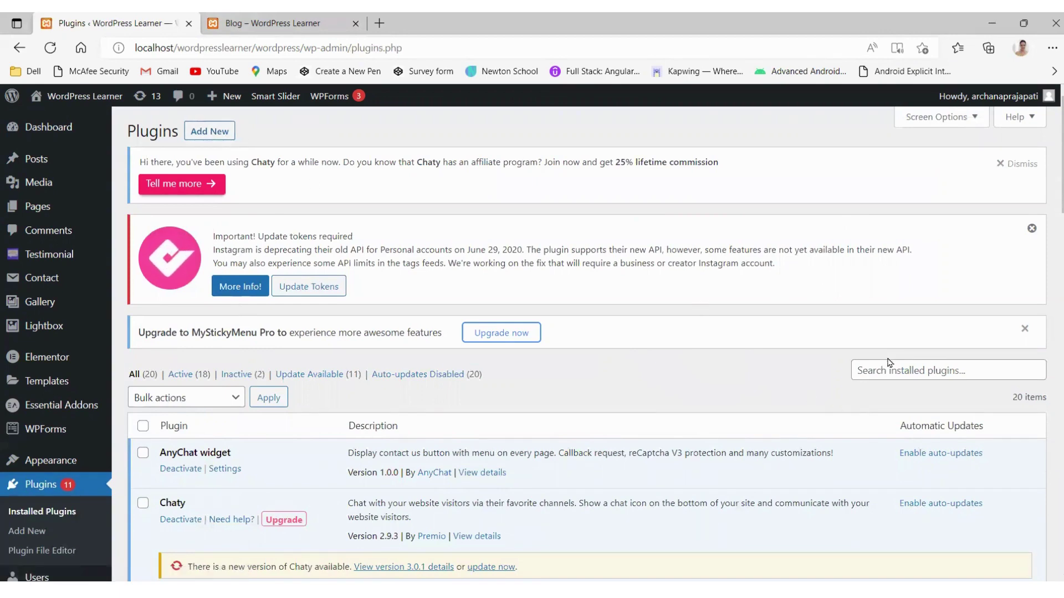
Step: Find Ultimate Member in the plugins list and activate it, bringing active plugins to 19
scroll(889, 363, down, 20)
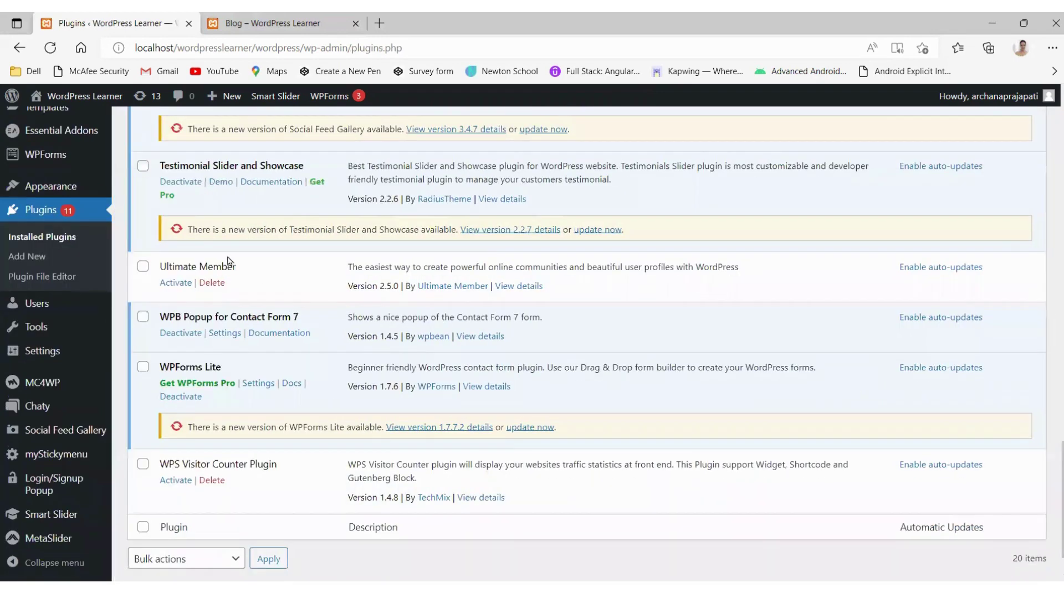
drag(242, 268, 157, 272)
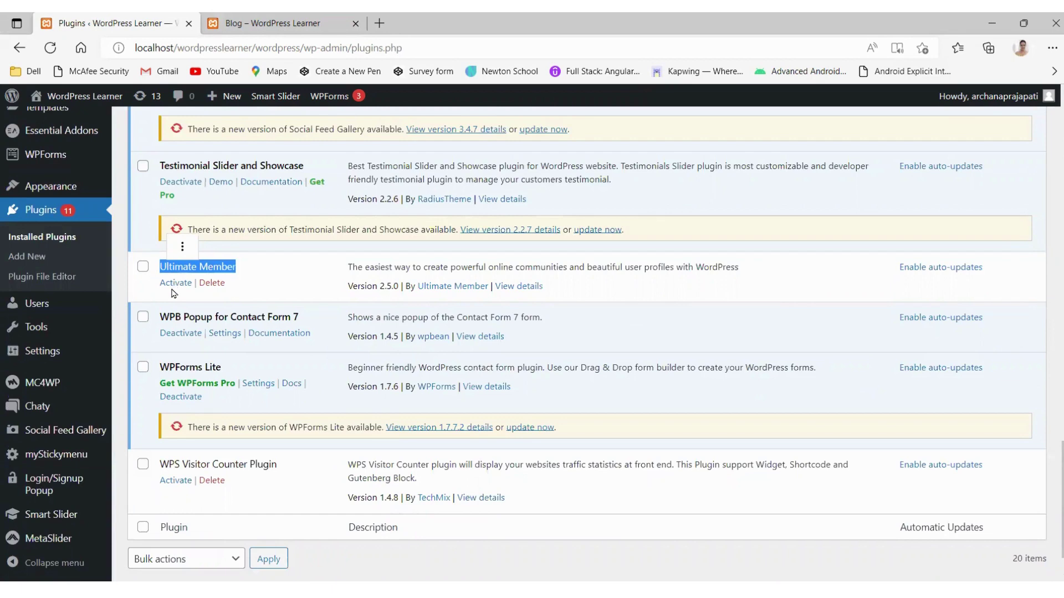
click(158, 292)
click(174, 284)
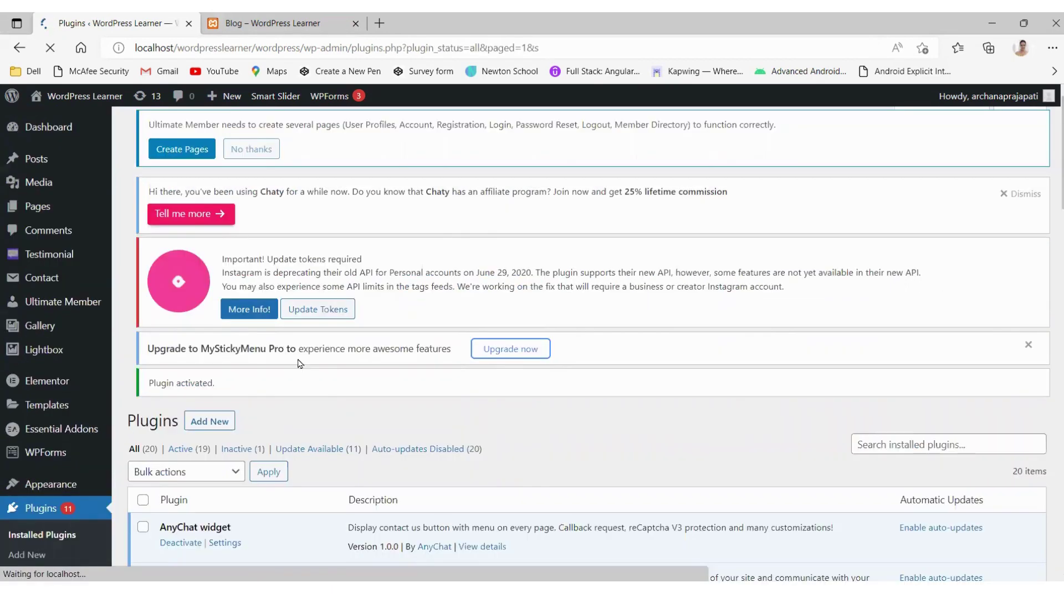
scroll(298, 363, down, 20)
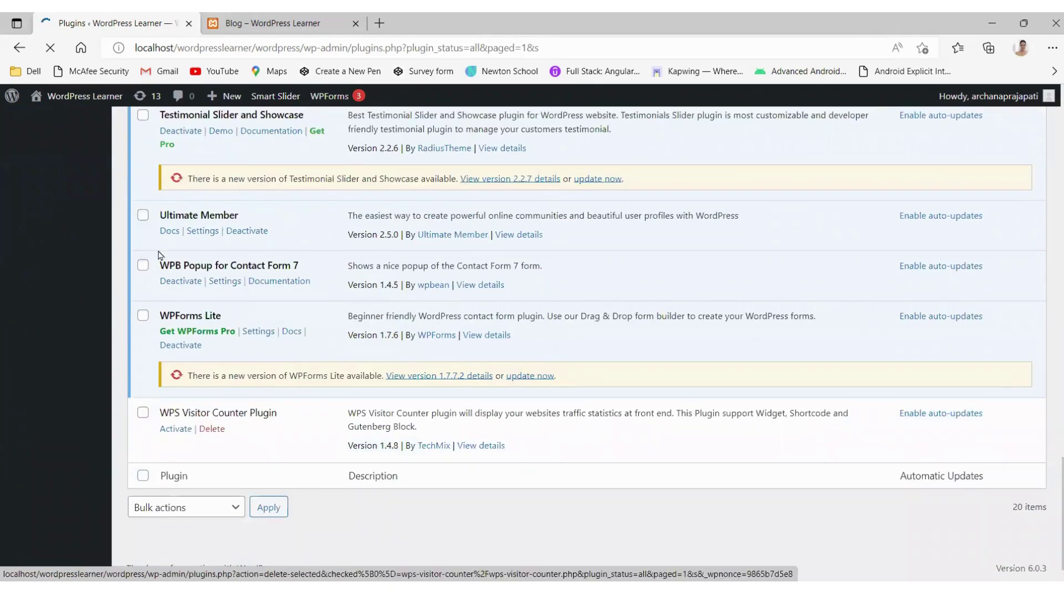
scroll(285, 235, up, 5)
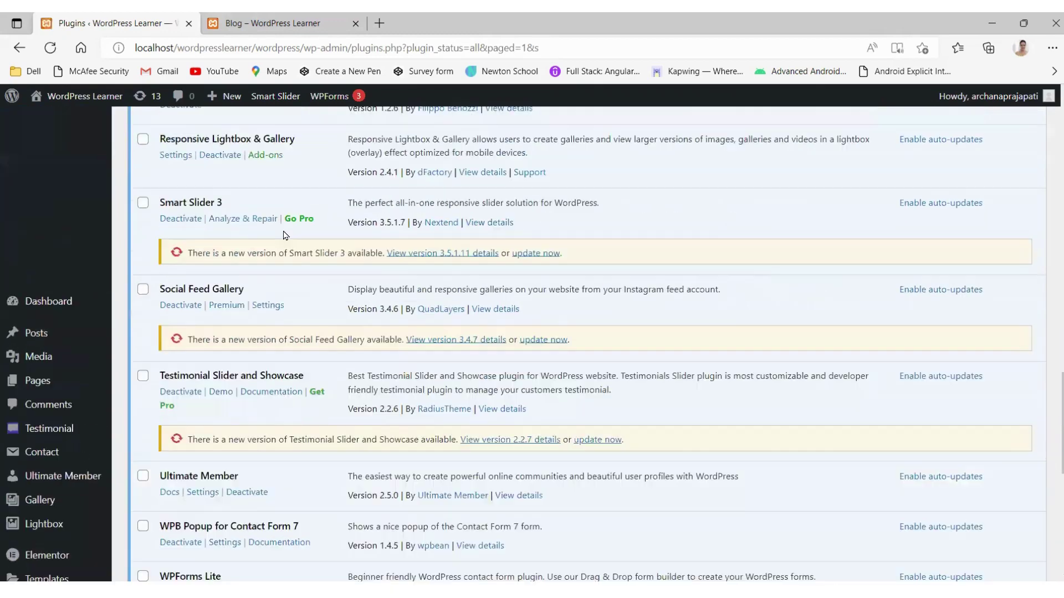
scroll(285, 236, up, 15)
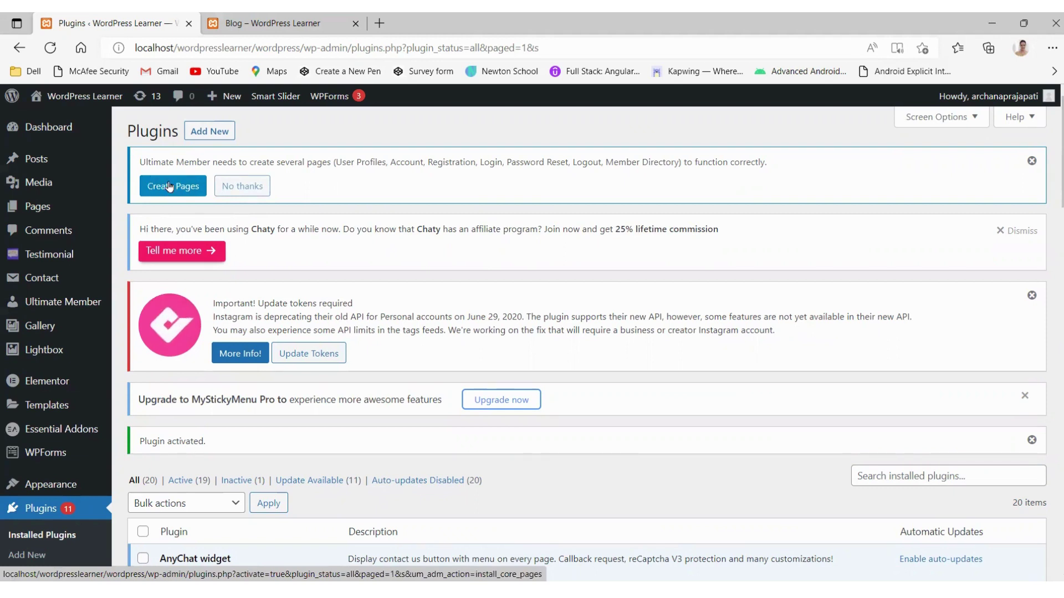
Step: Generate Ultimate Member's Login, Register, Account, Logout and other required pages, then view All Pages
click(170, 186)
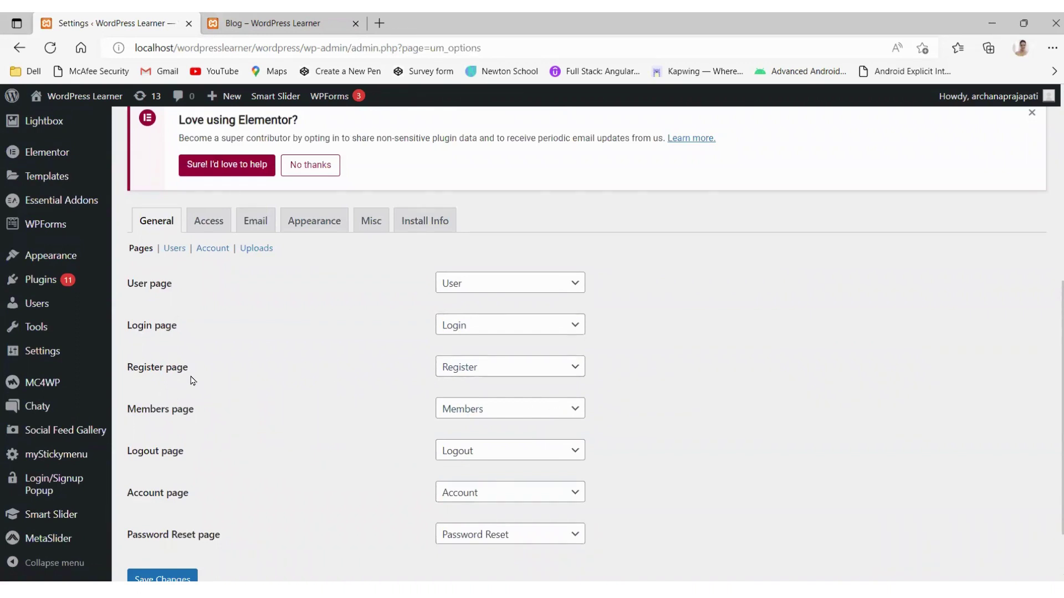
scroll(192, 380, down, 2)
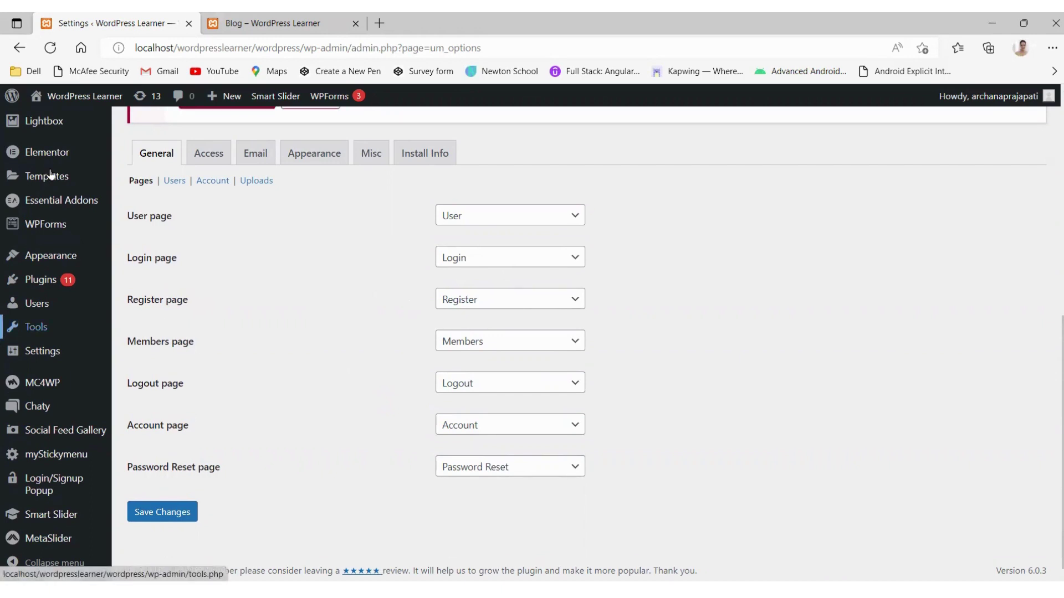
click(45, 200)
scroll(44, 207, up, 8)
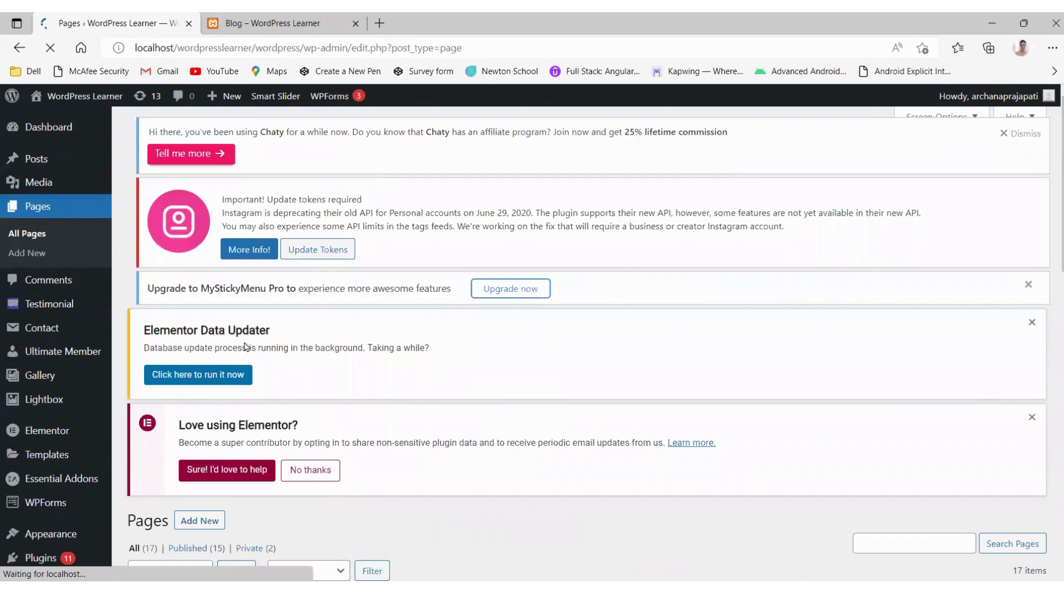
scroll(246, 346, down, 3)
scroll(245, 346, down, 3)
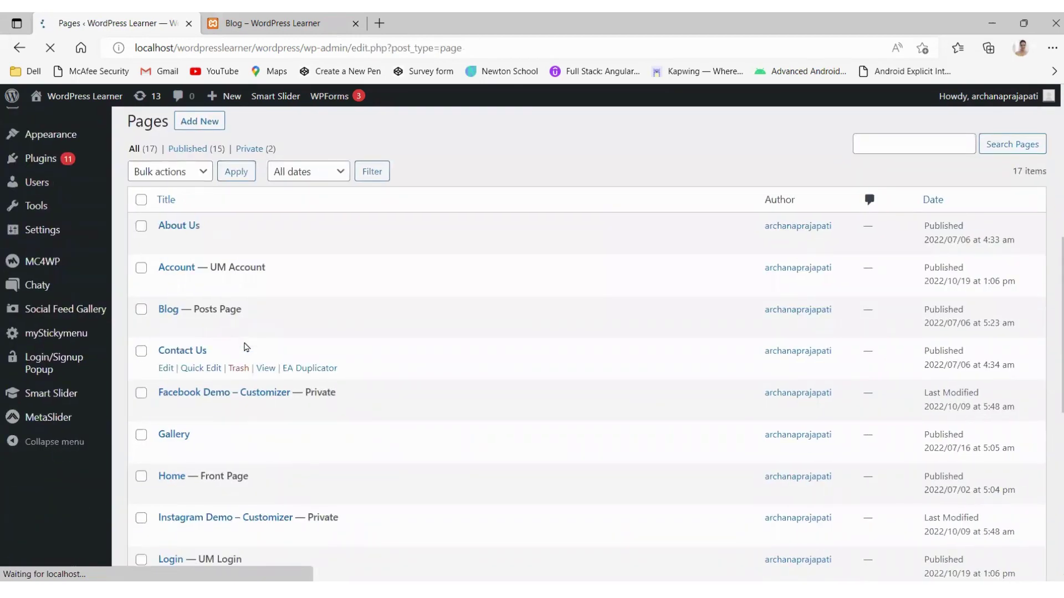
scroll(247, 347, down, 3)
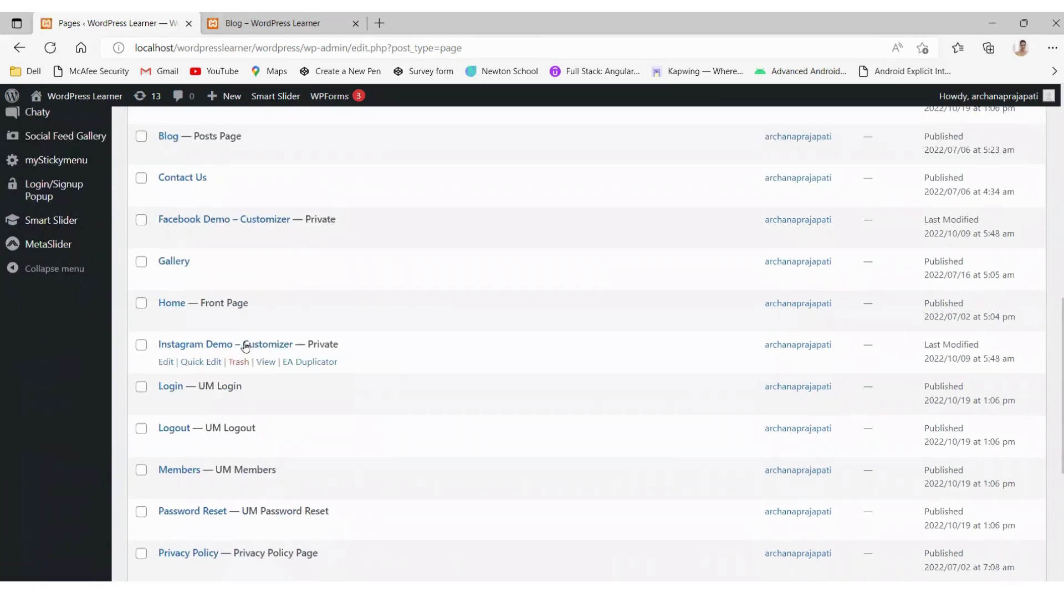
scroll(245, 347, down, 5)
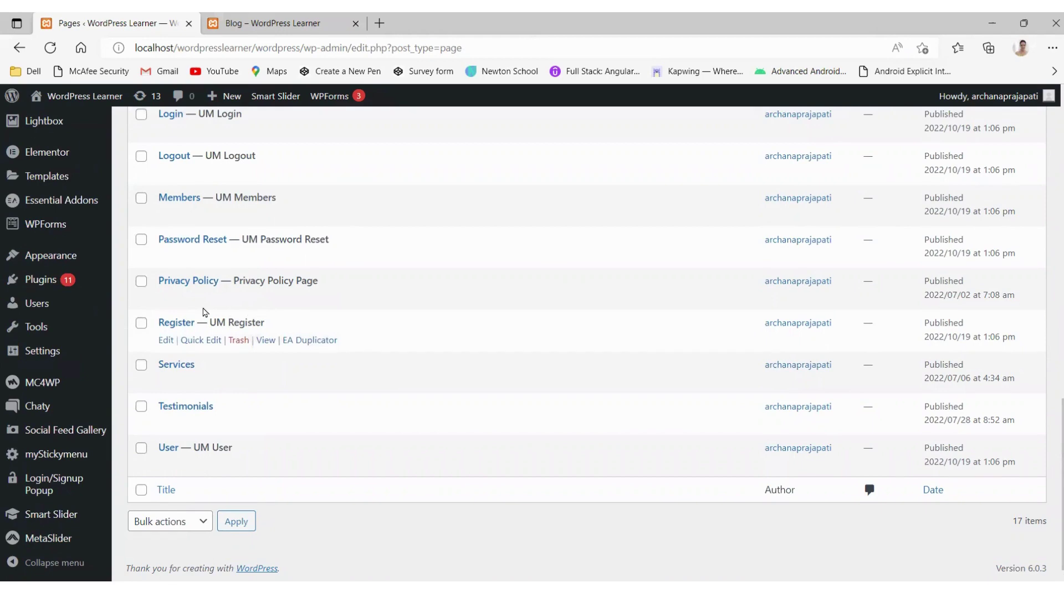
scroll(271, 245, up, 1)
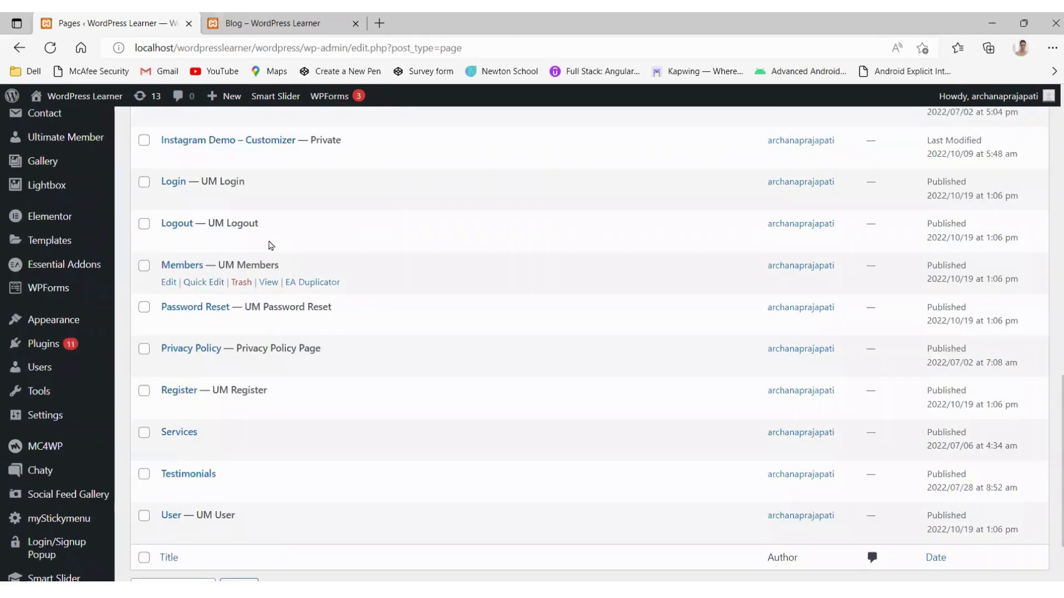
scroll(271, 283, up, 1)
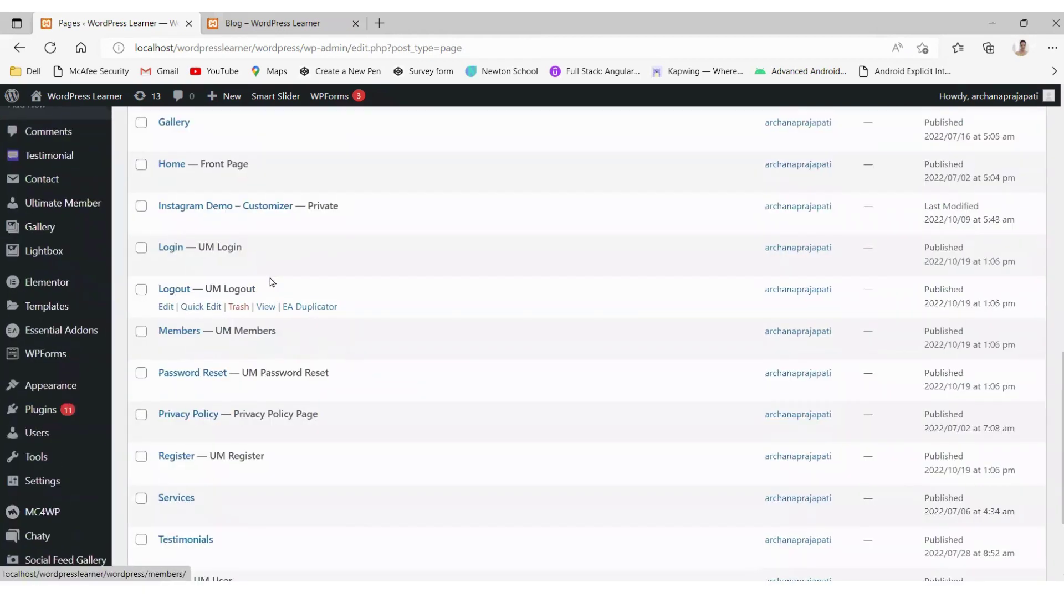
scroll(221, 288, up, 3)
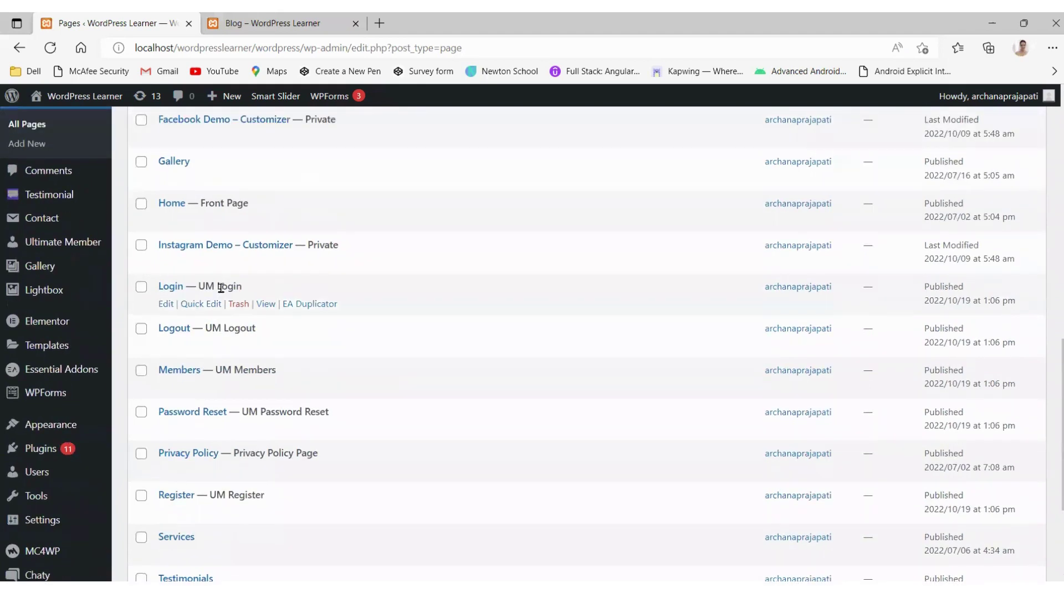
scroll(209, 197, up, 2)
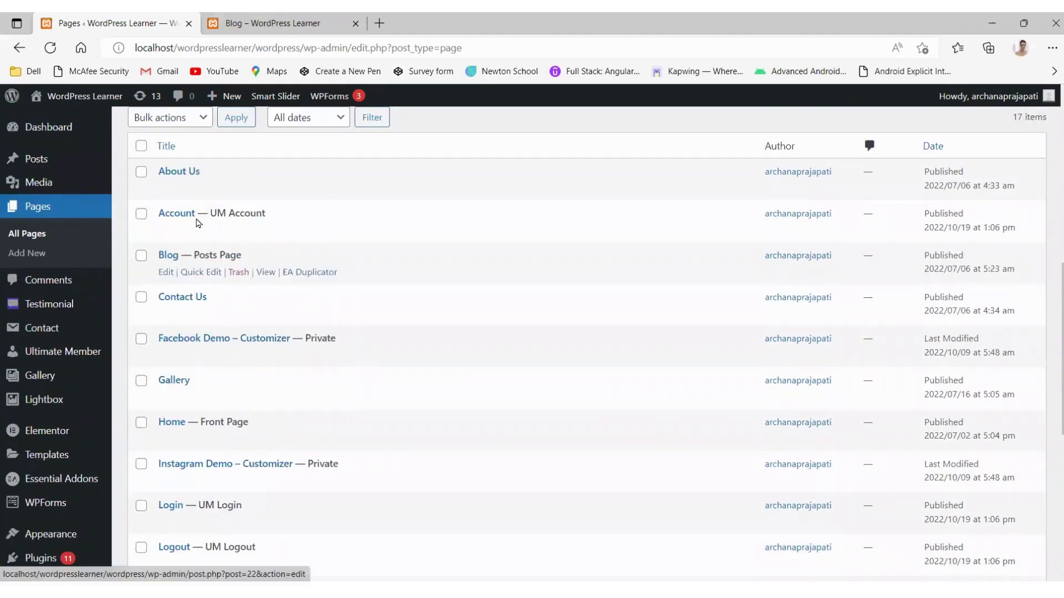
scroll(196, 214, up, 4)
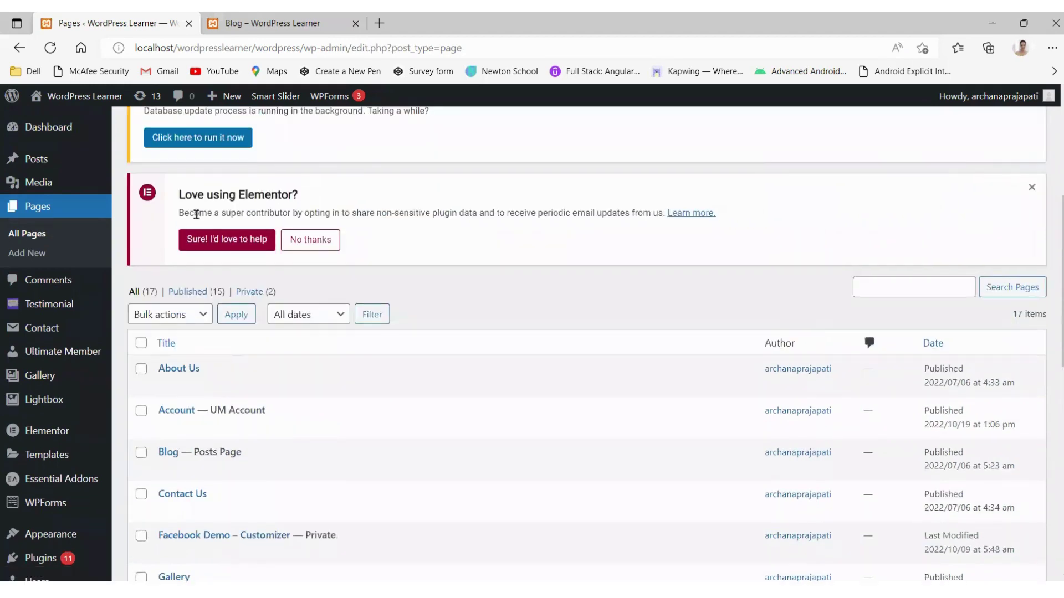
Step: Check the front-end Blog page, then open Appearance > Menus
click(302, 22)
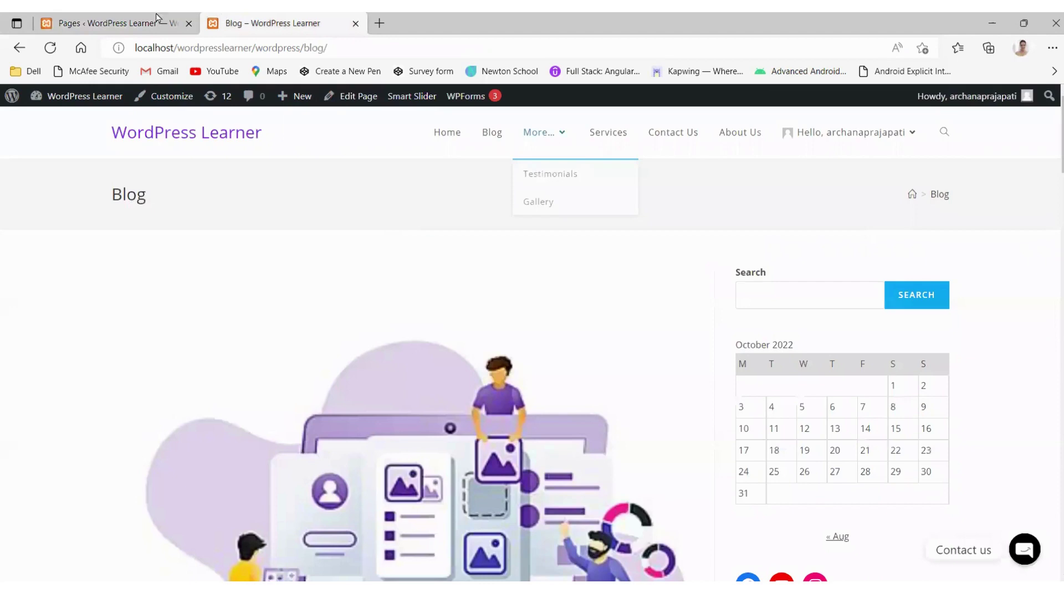
click(111, 23)
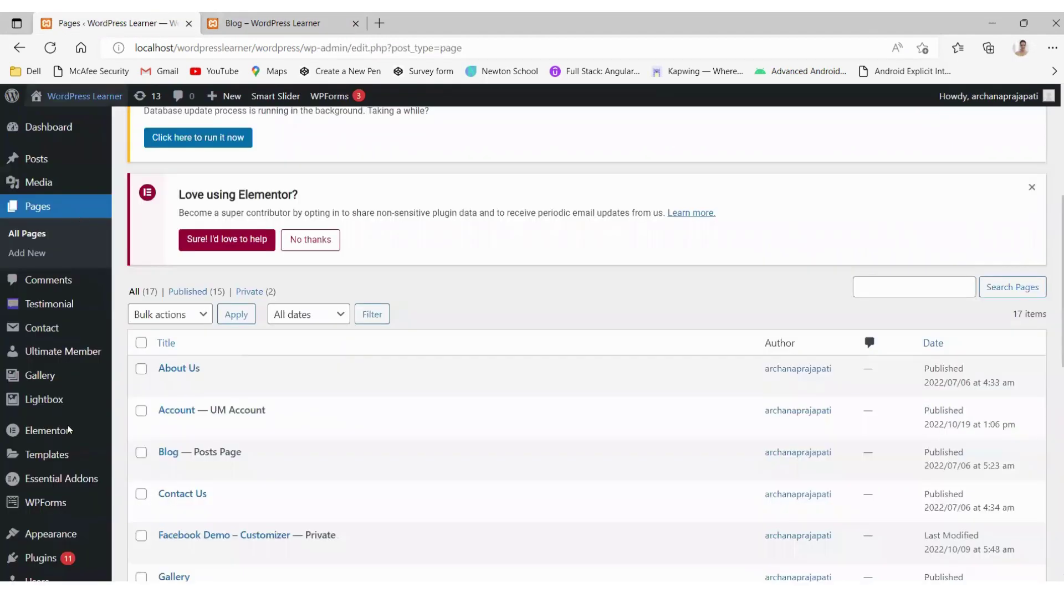
scroll(43, 503, down, 2)
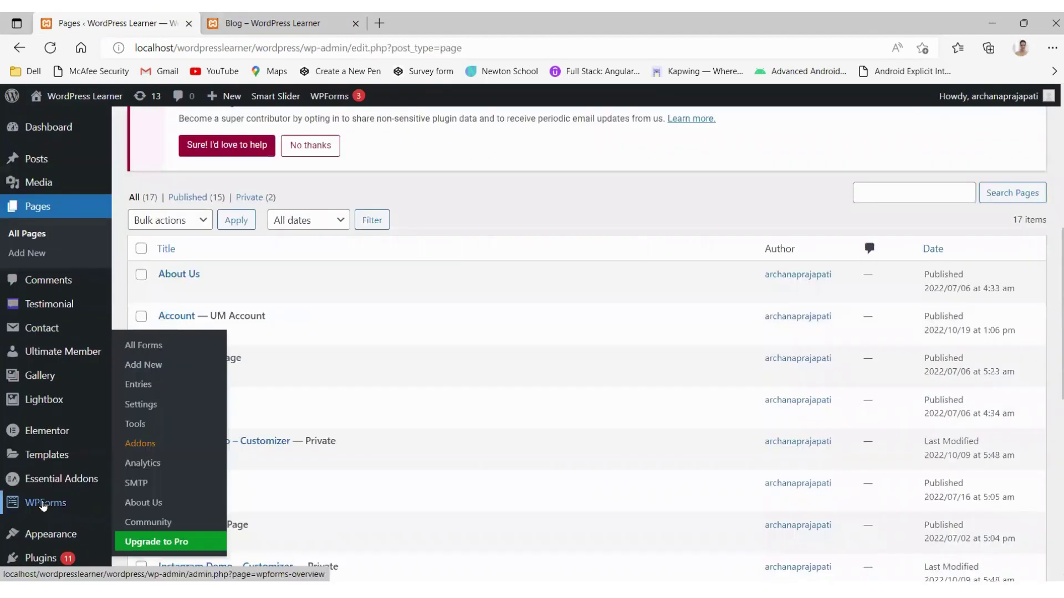
scroll(37, 430, down, 1)
mouse_move(50, 407)
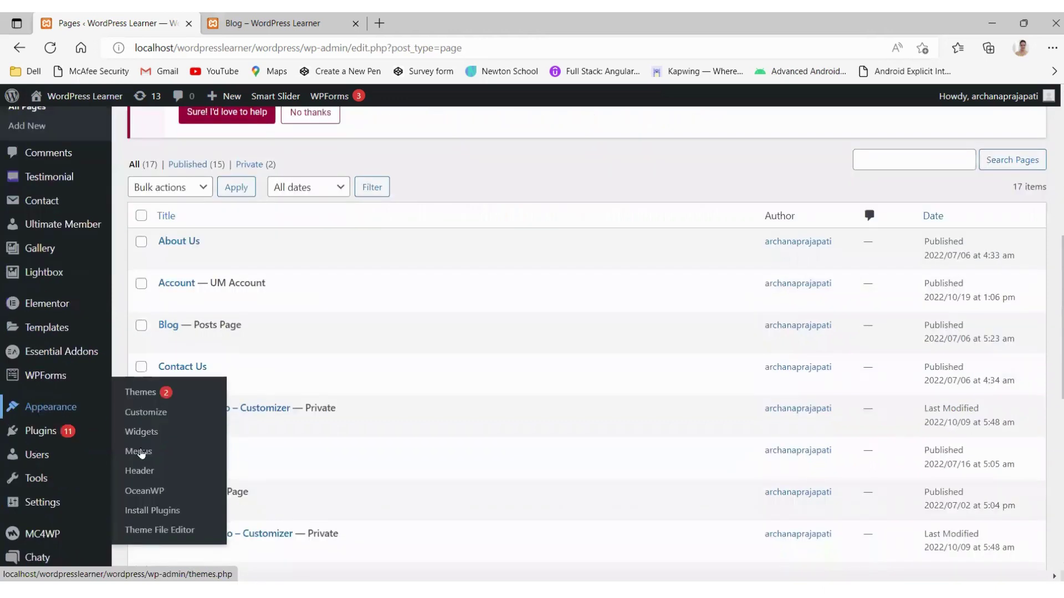
click(141, 452)
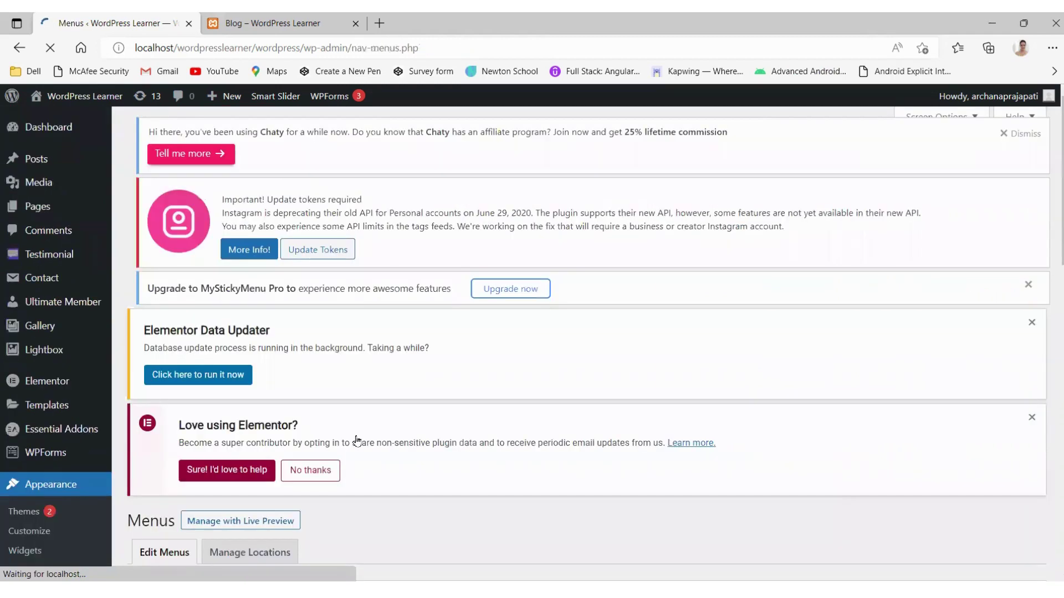
Step: Append the UM Register and UM Login pages to the Main Menus structure
scroll(355, 440, down, 8)
scroll(179, 297, down, 3)
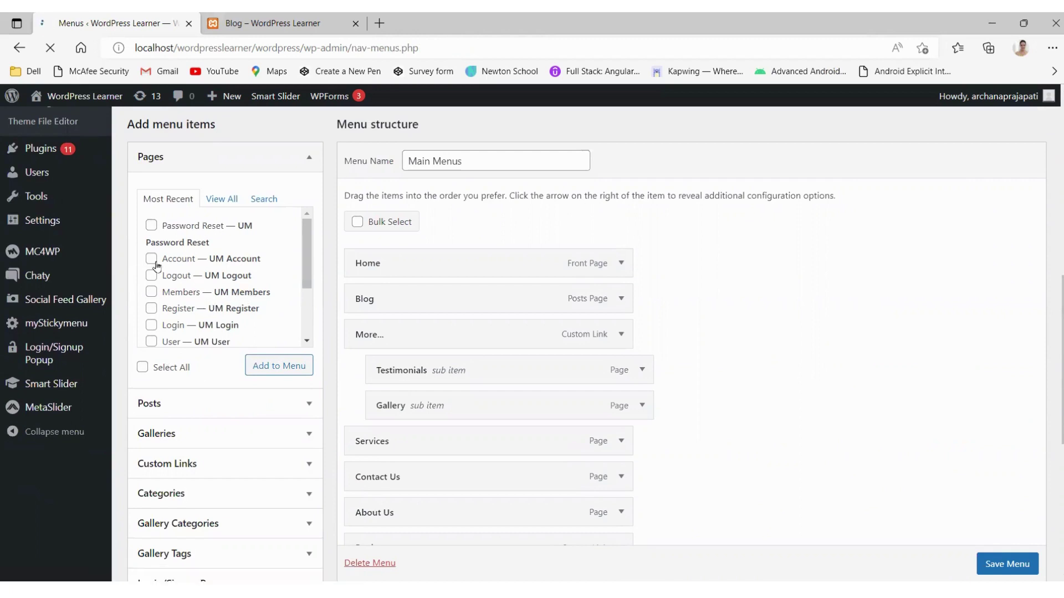
scroll(188, 338, down, 1)
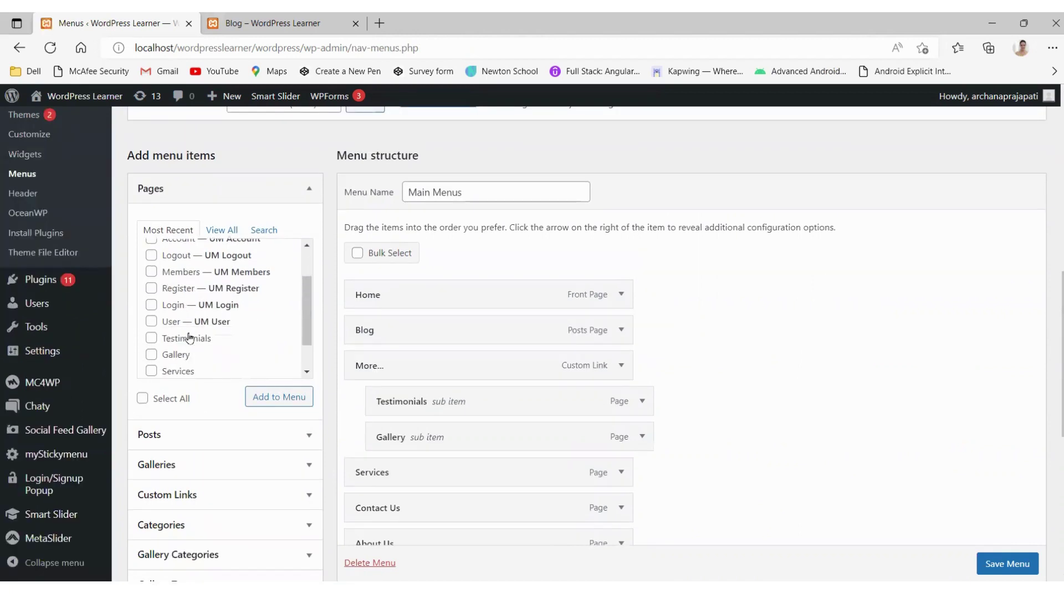
click(151, 288)
click(151, 308)
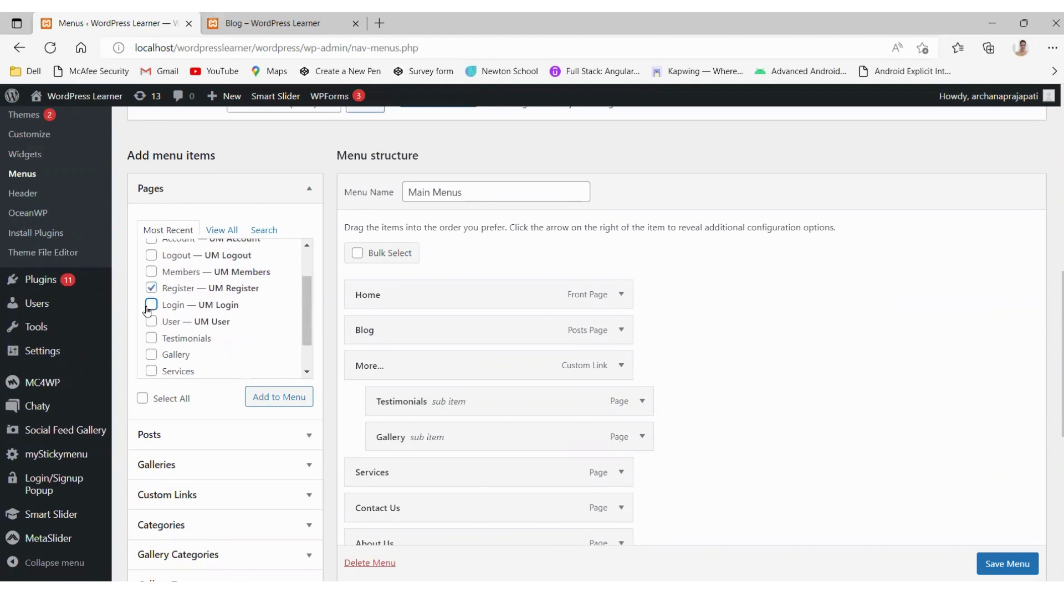
click(276, 398)
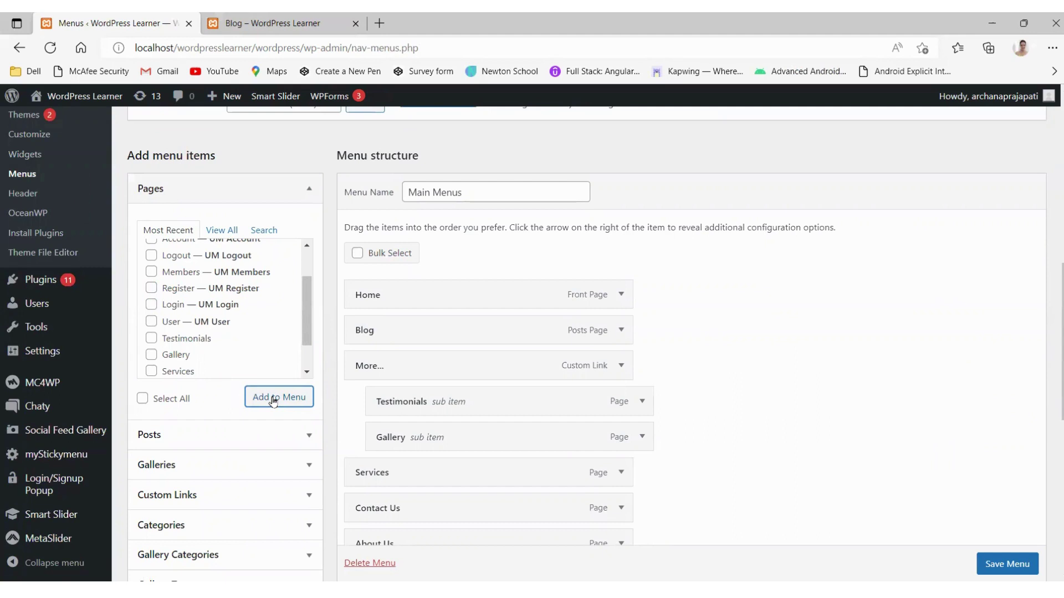
scroll(496, 399, down, 5)
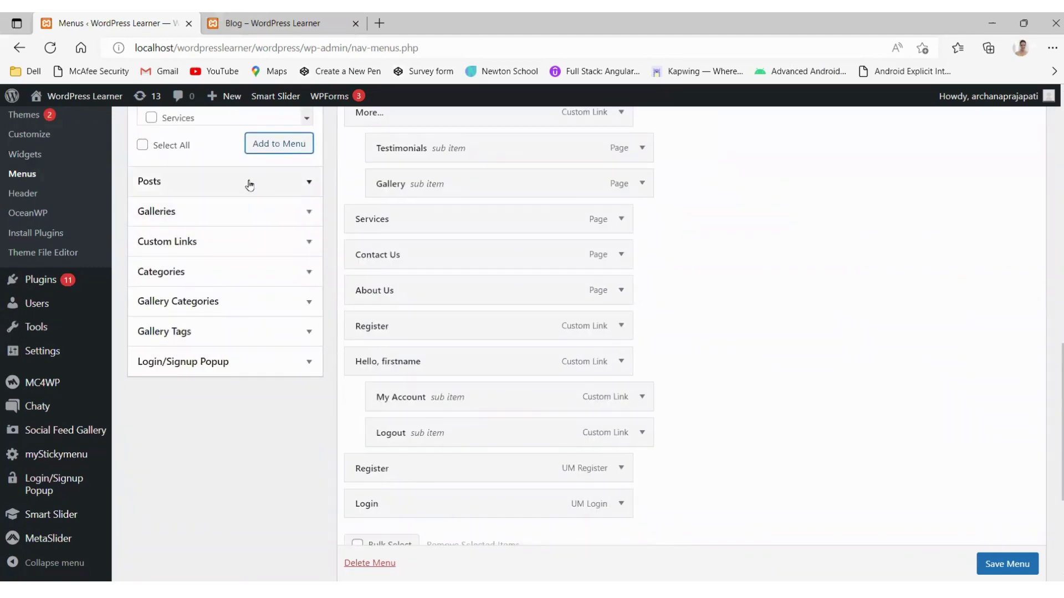
Step: Add a custom link 'Student' with URL # to Main Menus
click(233, 247)
scroll(249, 199, up, 2)
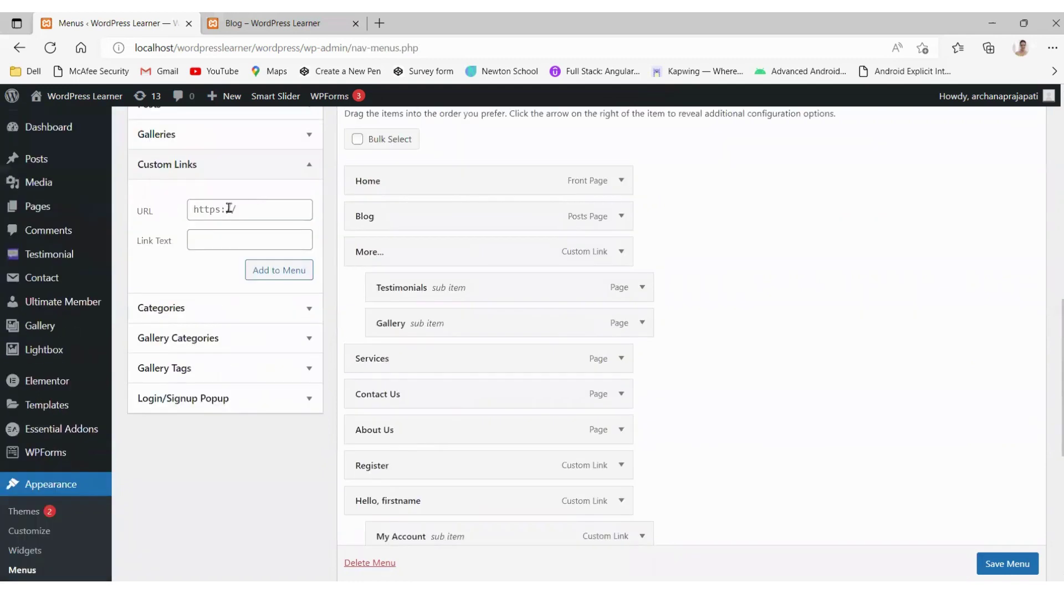
click(222, 211)
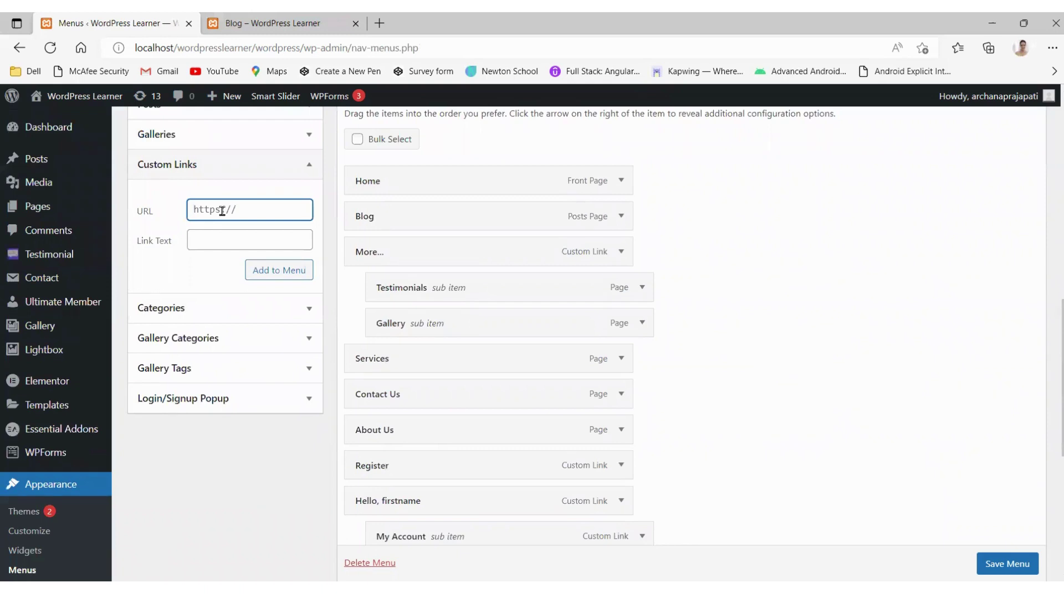
text(#)
click(204, 234)
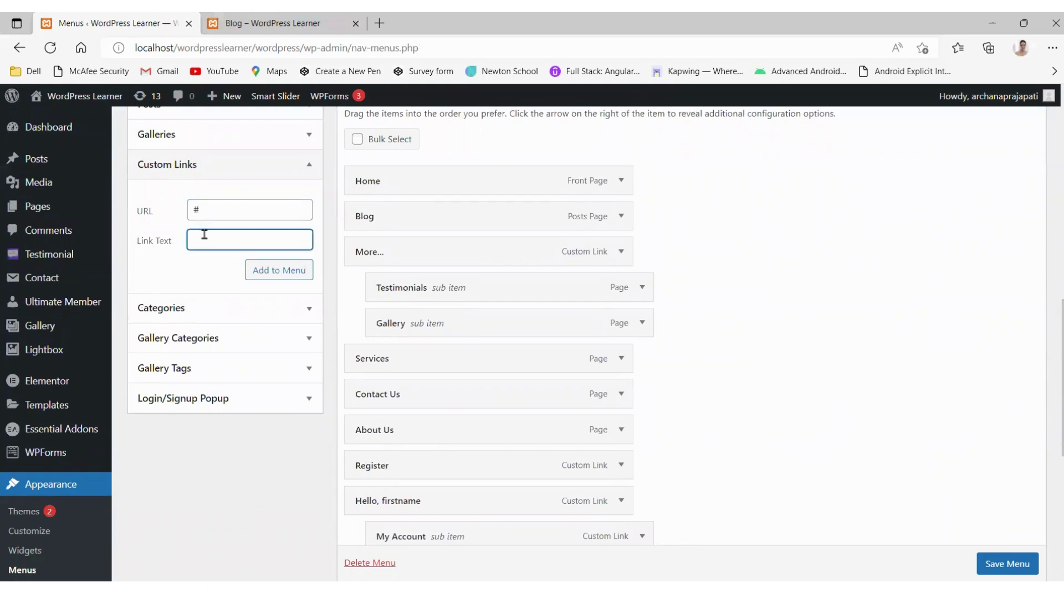
text(Student)
click(288, 276)
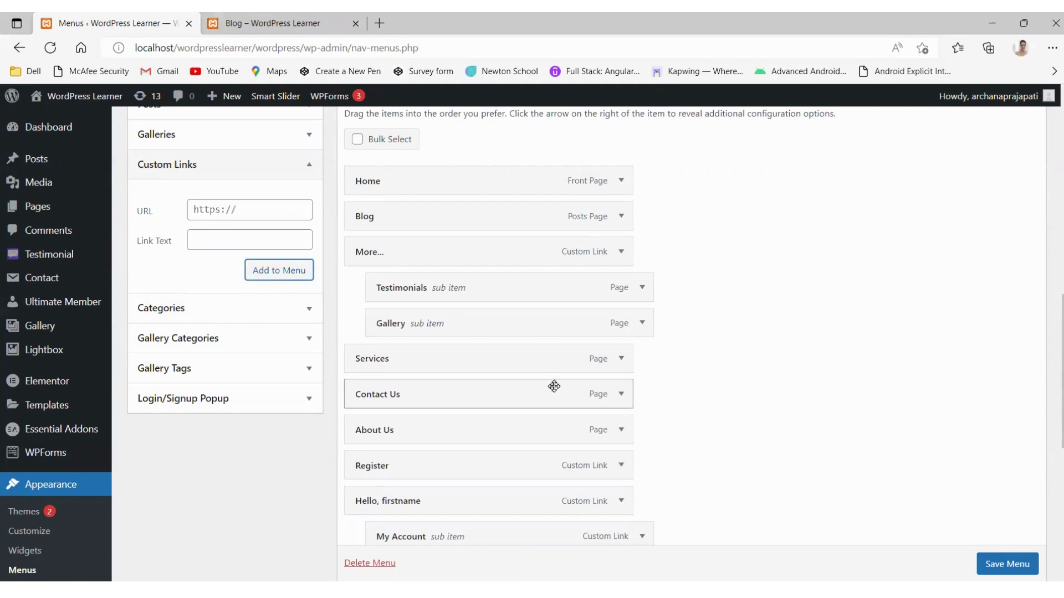
Step: Move Student above Register and nest Register and Login beneath it
scroll(554, 386, down, 2)
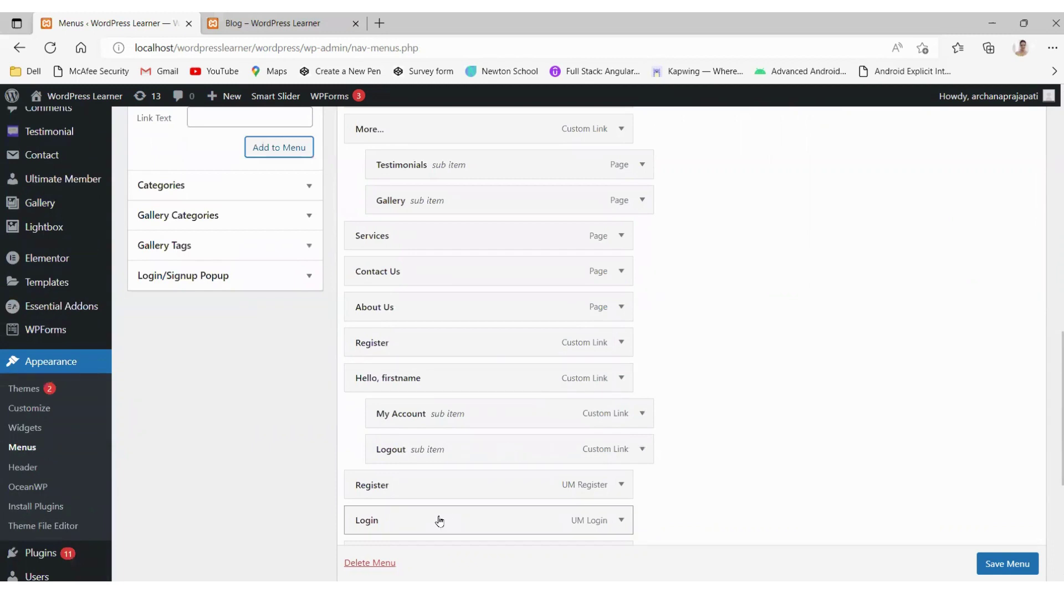
scroll(542, 481, down, 1)
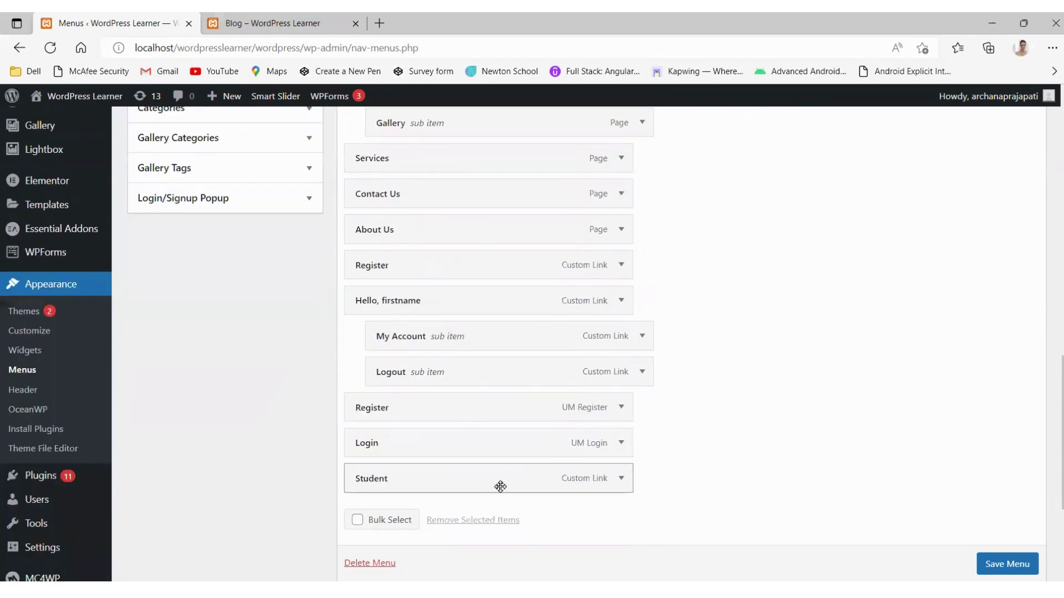
drag(499, 483, 494, 413)
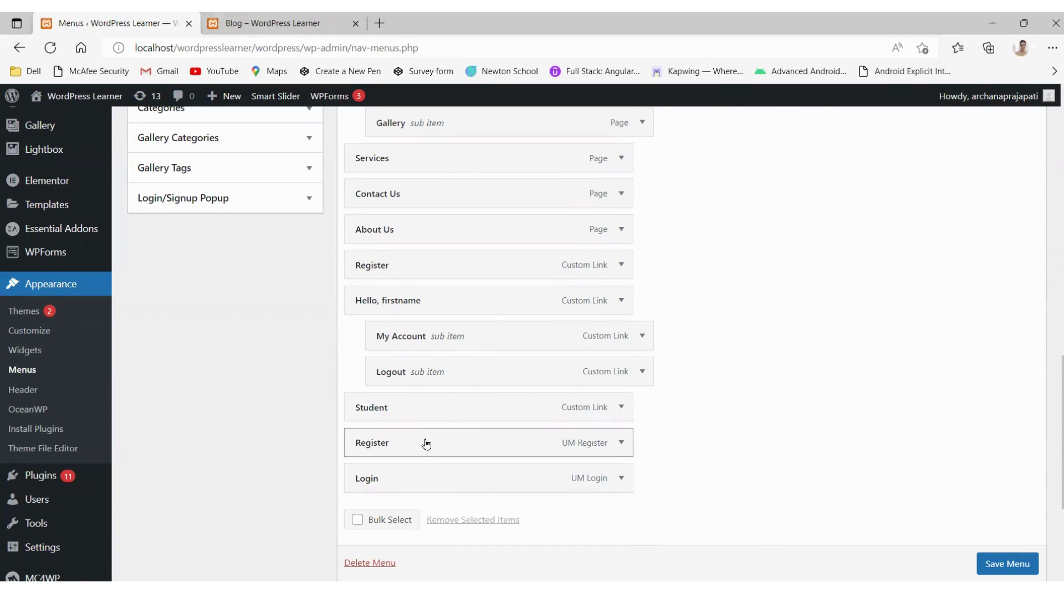
drag(404, 446, 429, 486)
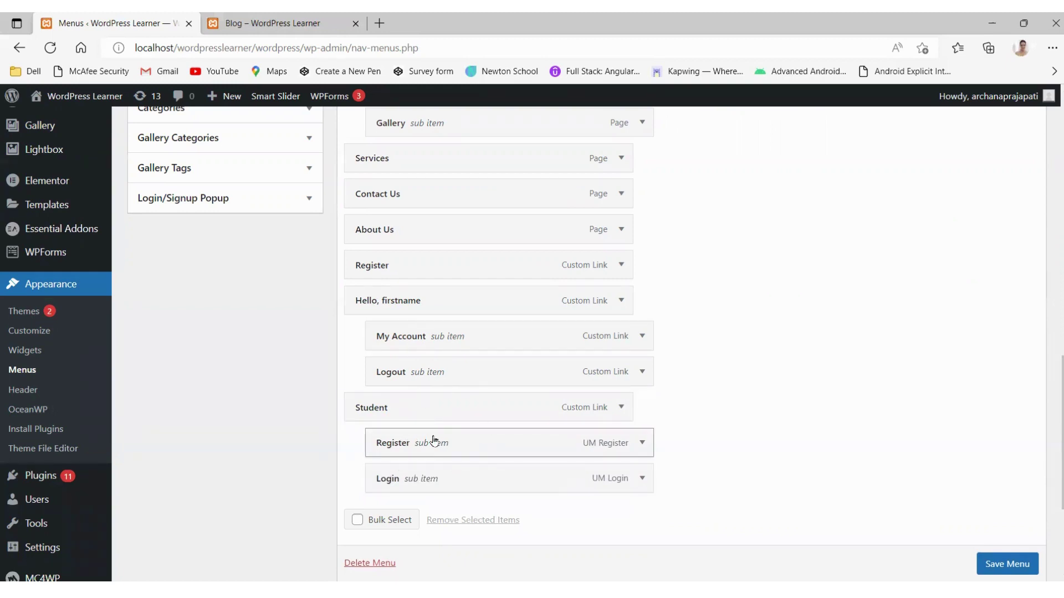
scroll(463, 332, up, 8)
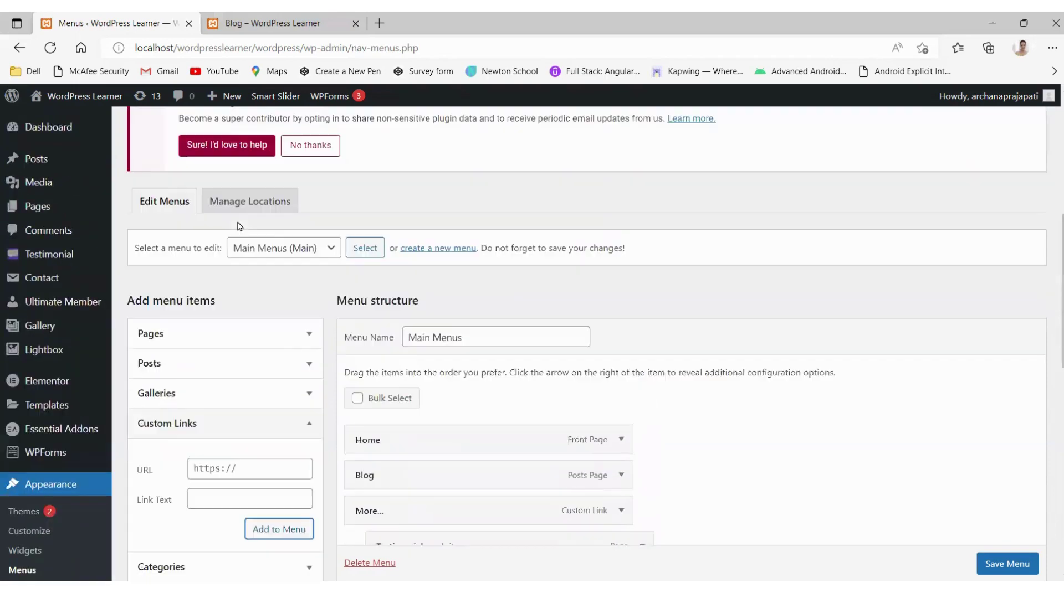
Step: Add the UM Account and UM Logout pages to Main Menus
click(253, 344)
scroll(195, 457, up, 1)
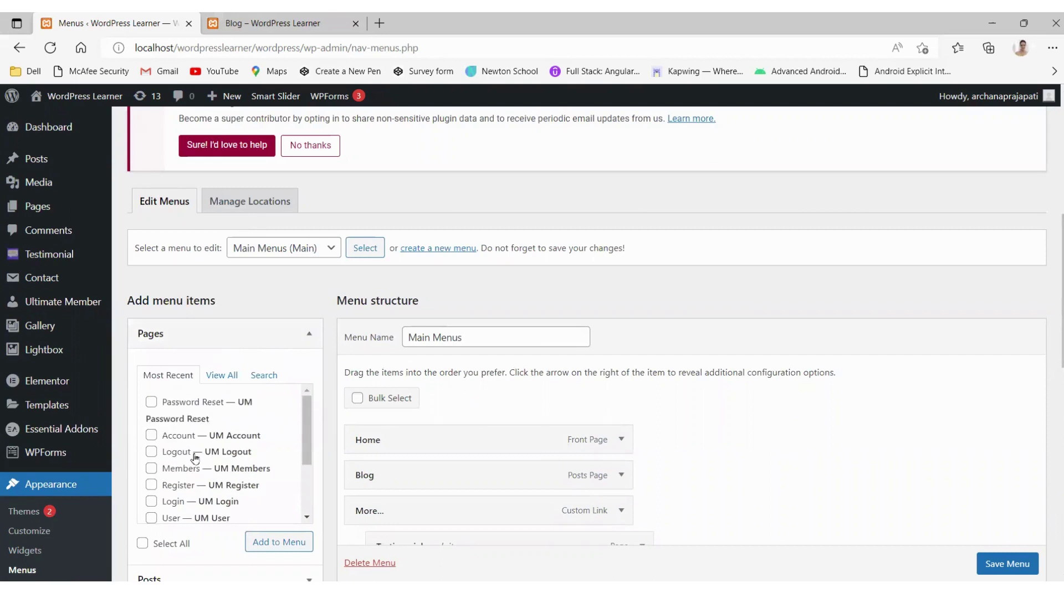
click(150, 435)
click(151, 452)
scroll(207, 457, down, 1)
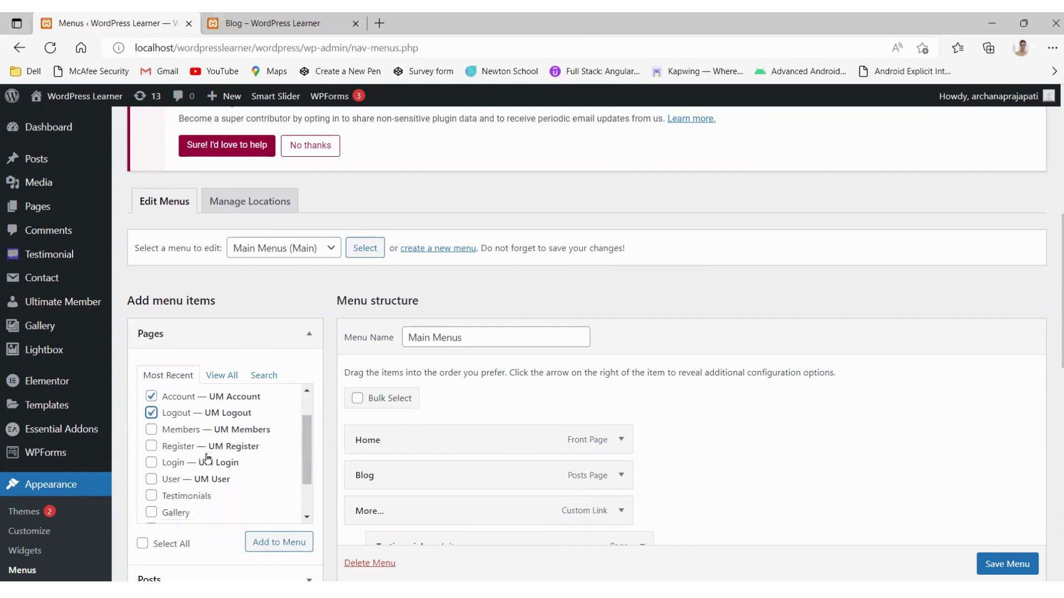
click(283, 543)
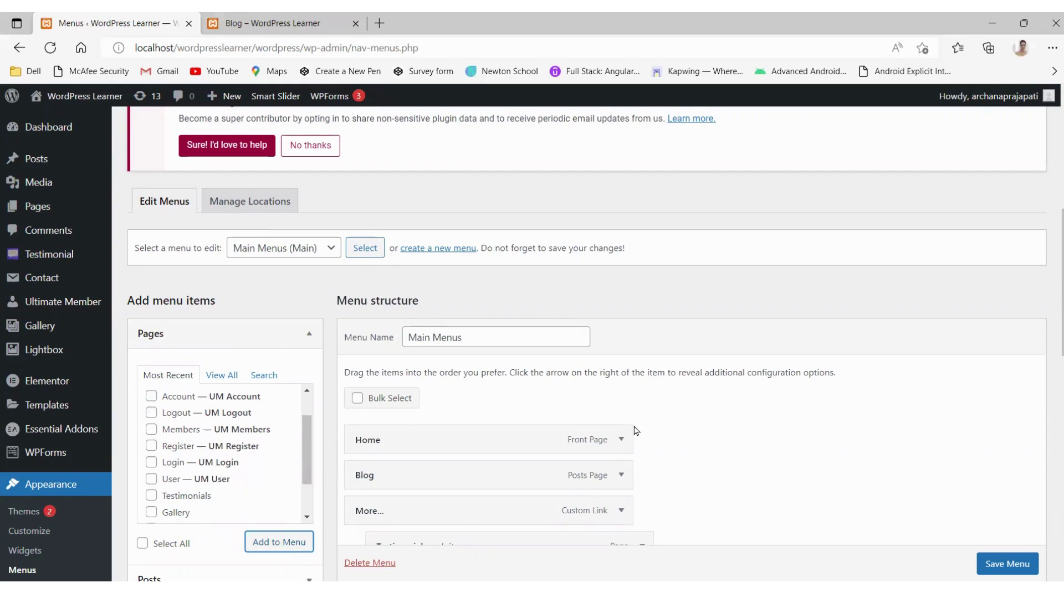
Step: Indent Account and Logout as sub items under Student
scroll(636, 431, down, 1)
scroll(636, 431, down, 10)
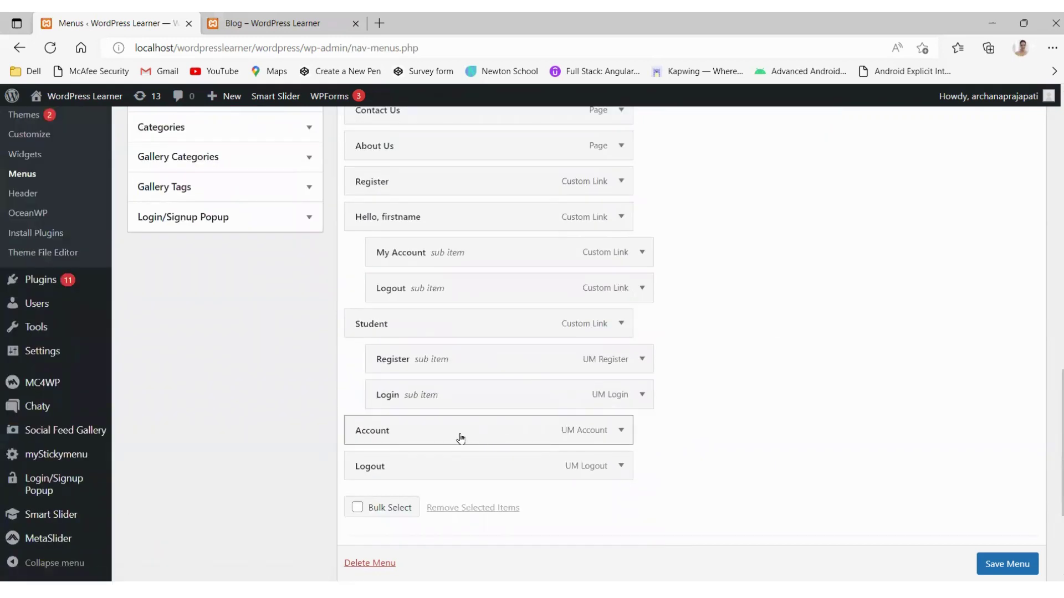
drag(458, 437, 487, 434)
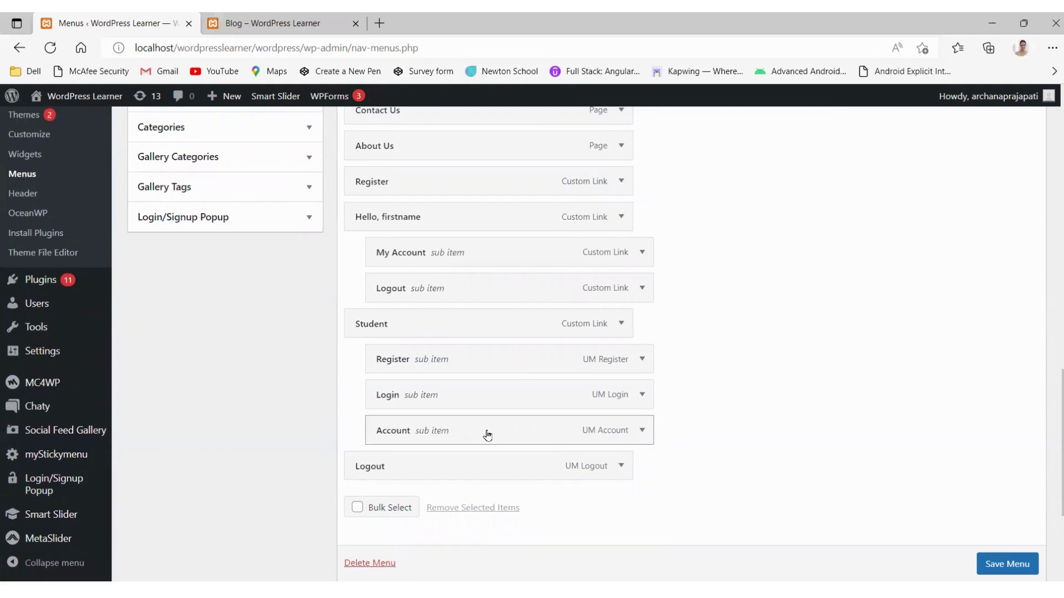
drag(467, 470, 473, 470)
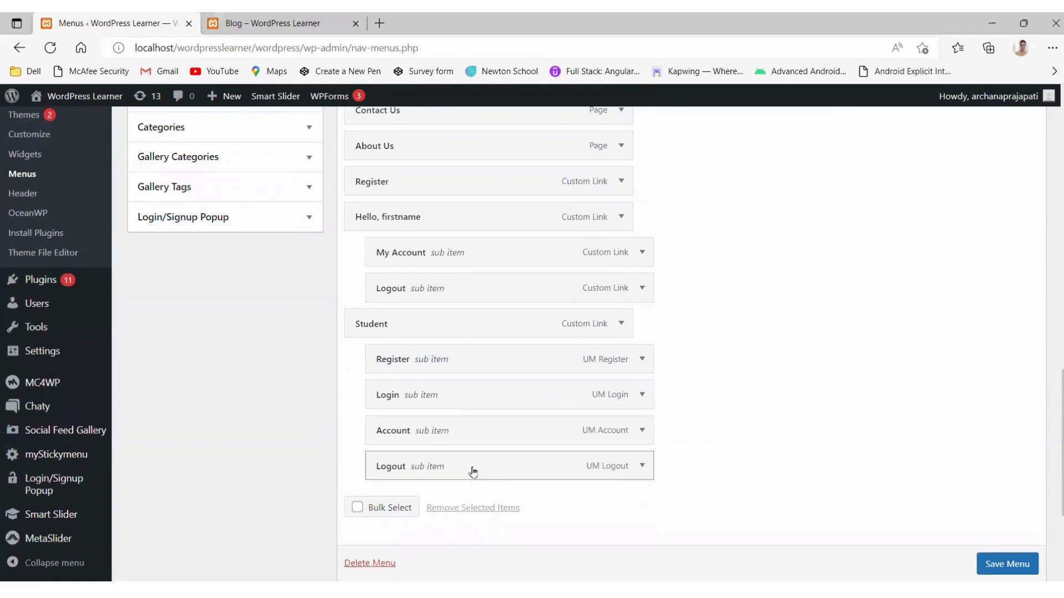
Step: Set the Register item's visibility to Logged Out Users
click(641, 360)
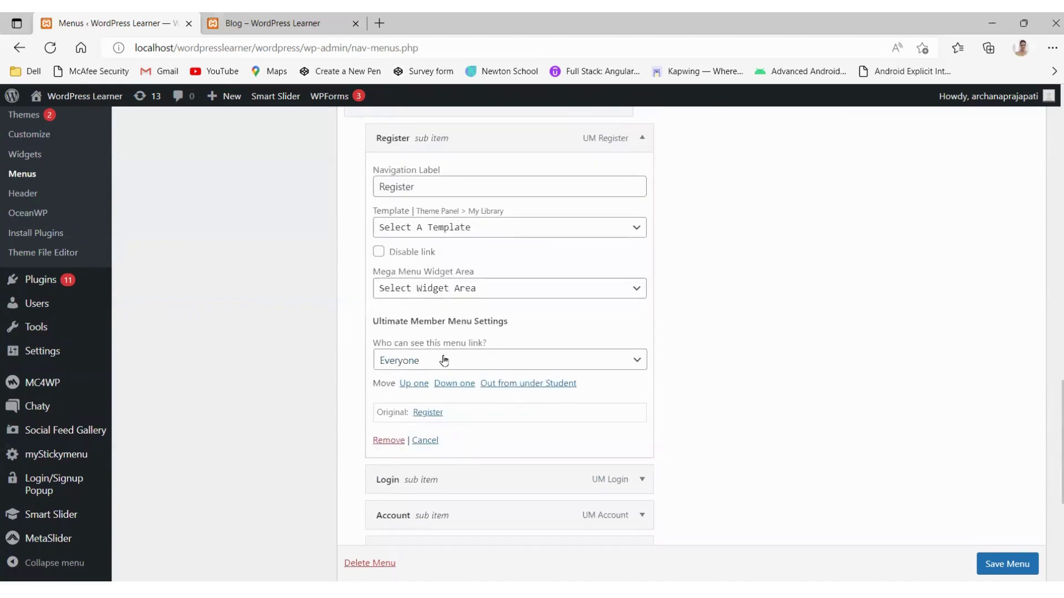
click(444, 361)
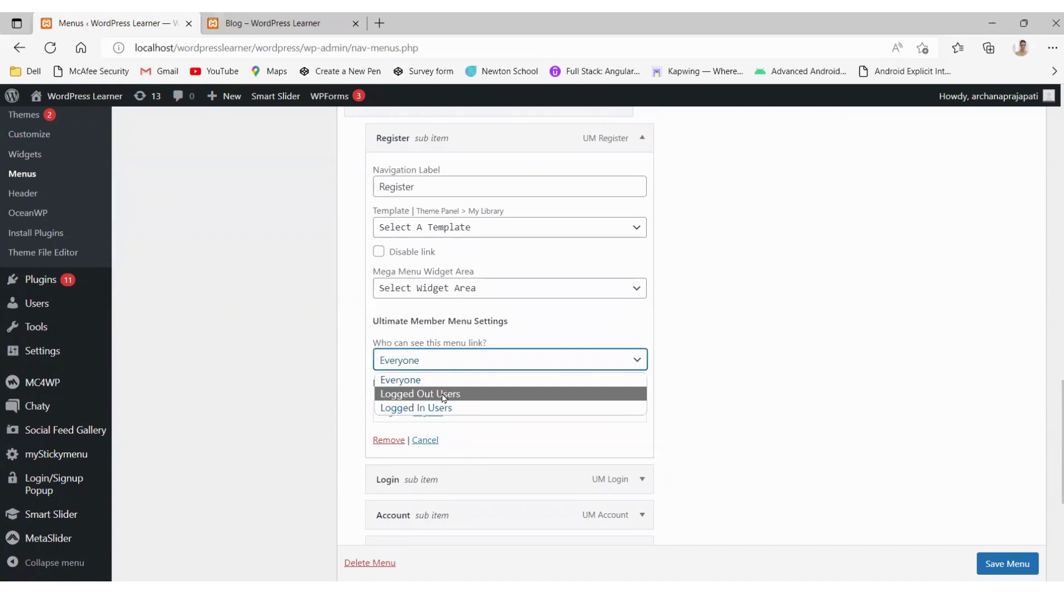
click(444, 397)
scroll(613, 282, up, 2)
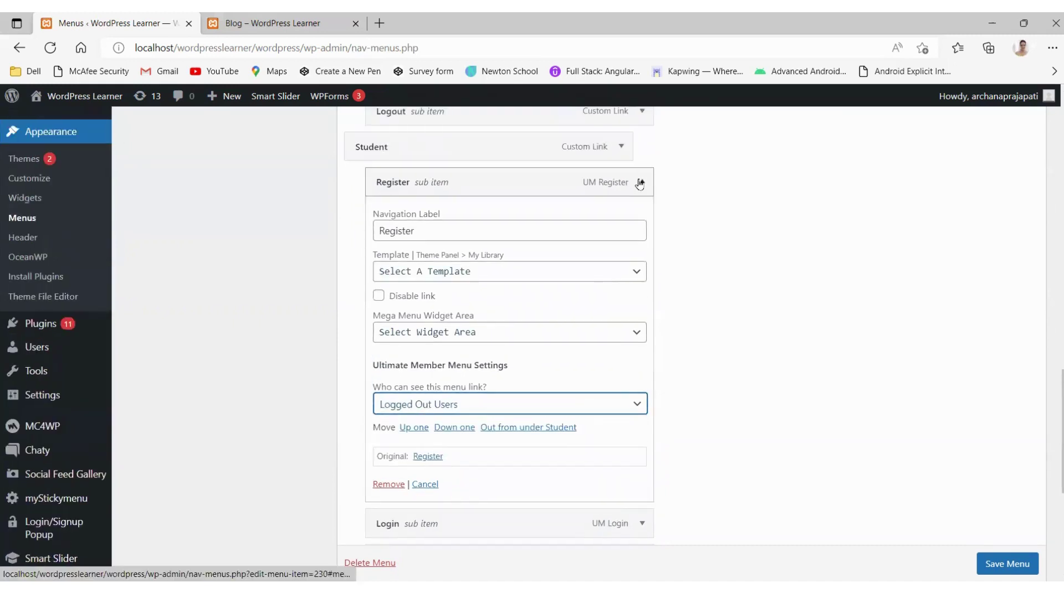
click(640, 183)
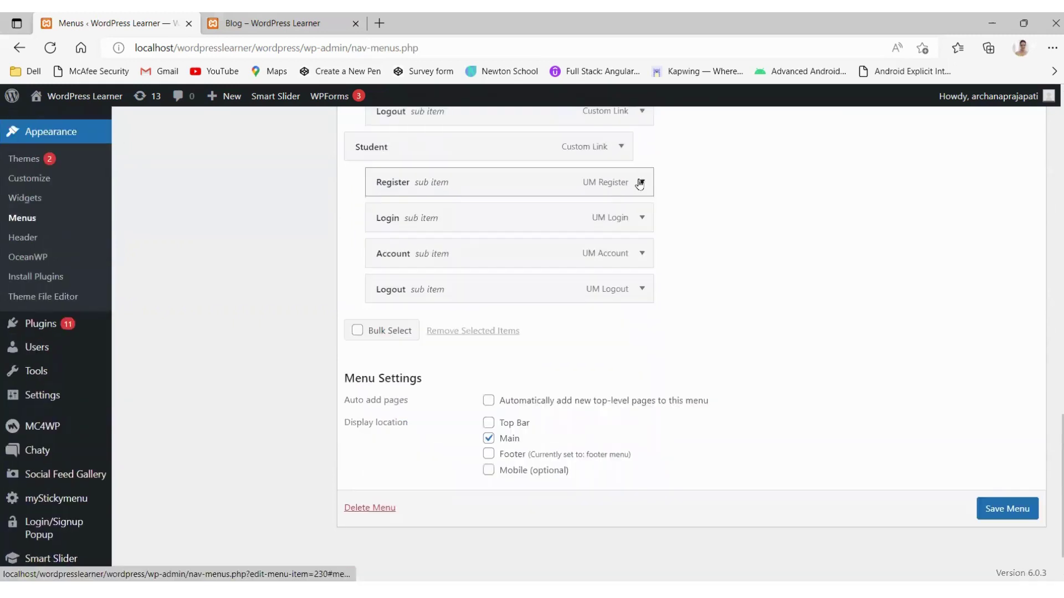
Step: Set the Login item's visibility to Logged Out Users
click(635, 222)
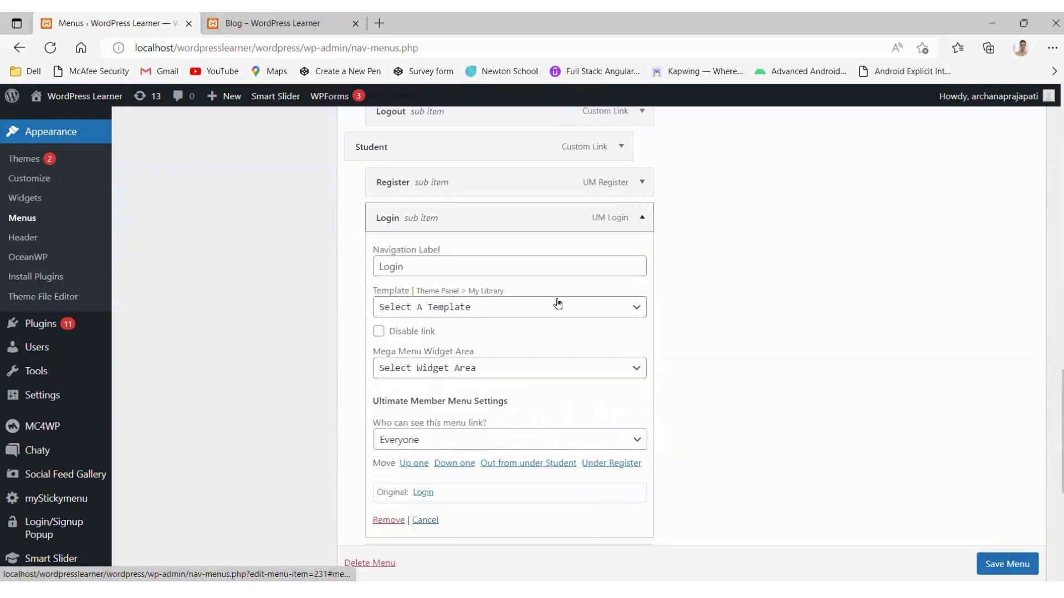
click(486, 443)
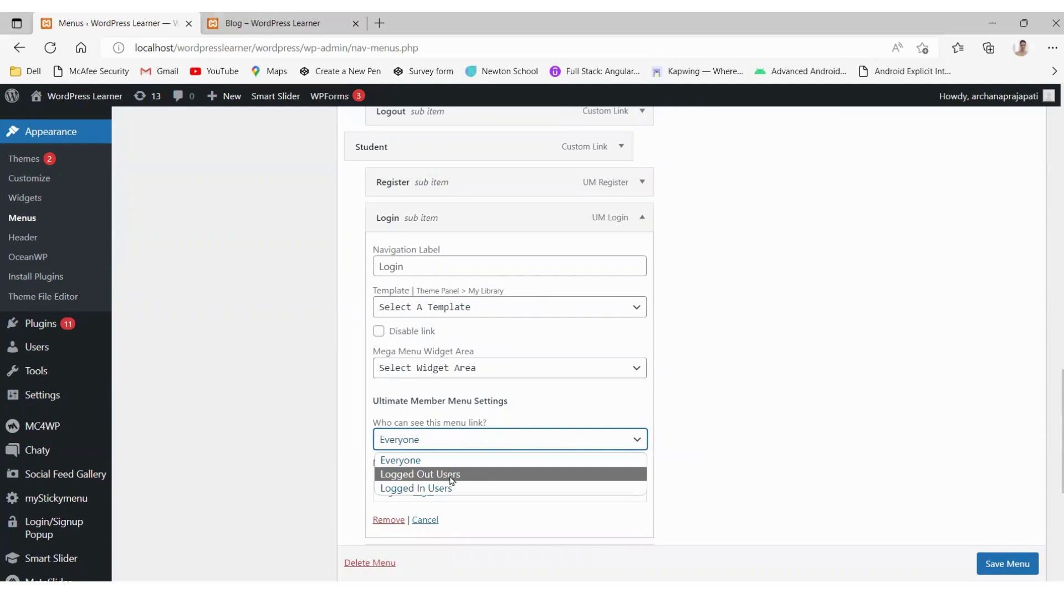
click(451, 480)
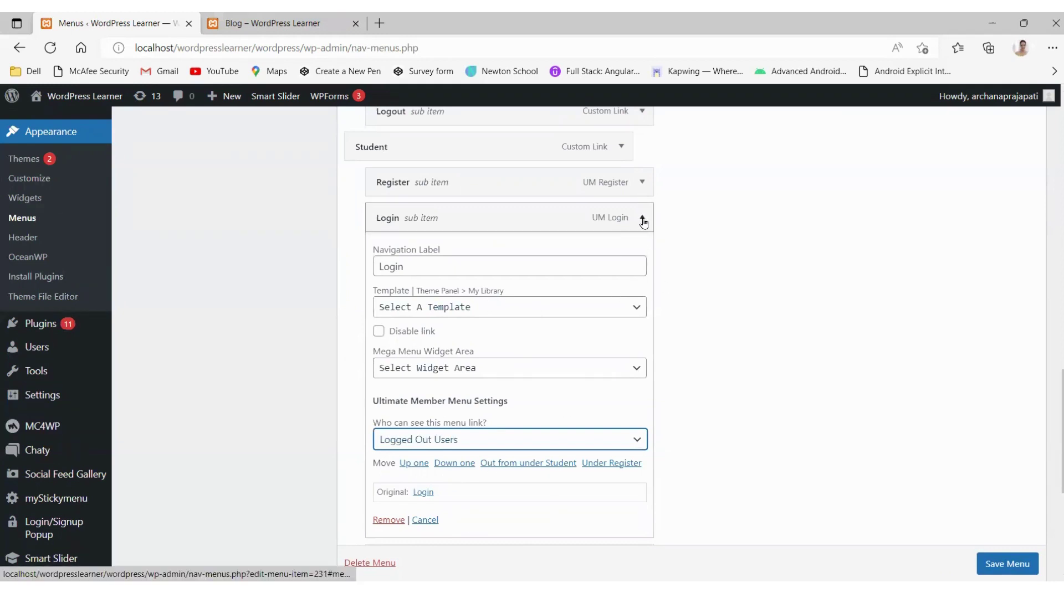
click(643, 221)
Step: Set the Account item's visibility to Logged In Users
click(646, 255)
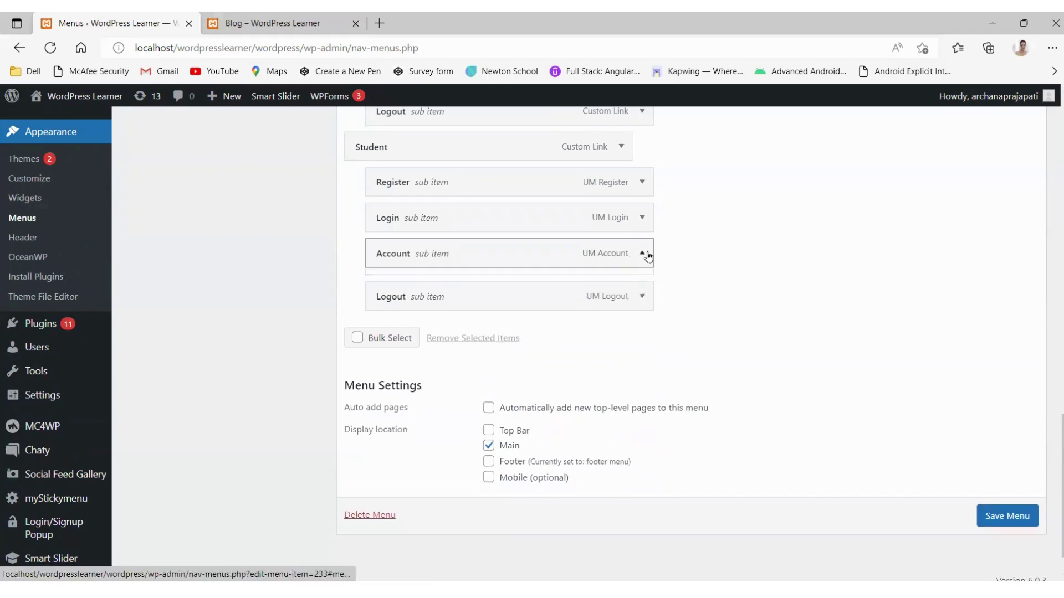
click(490, 477)
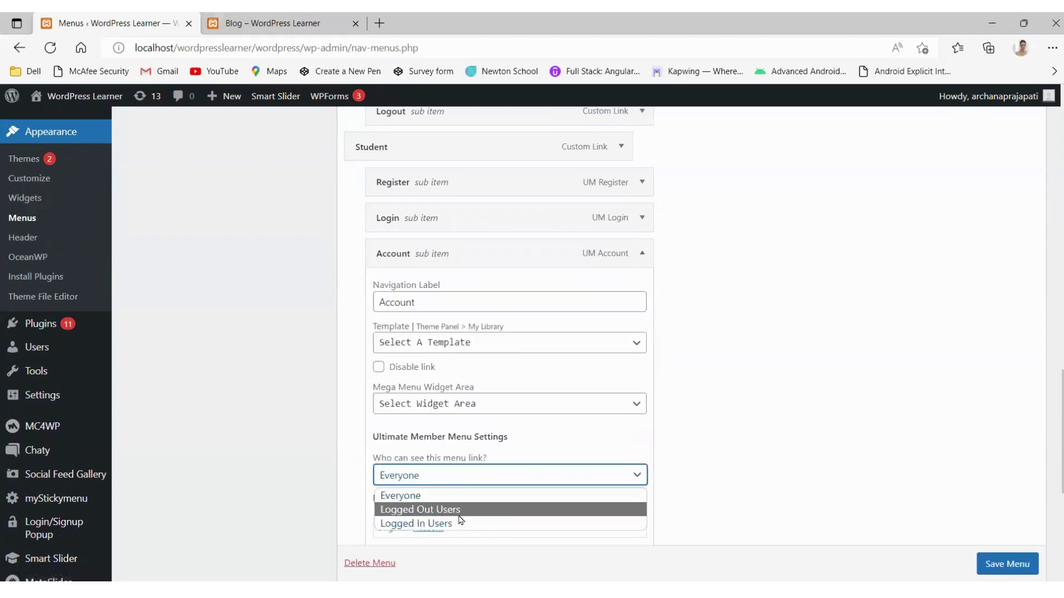
click(455, 523)
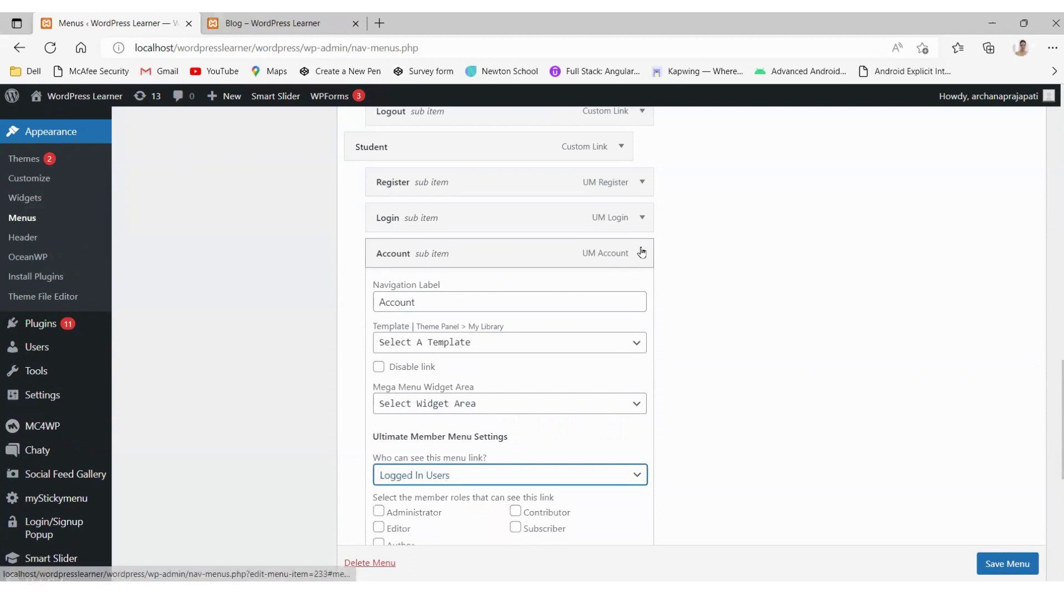
click(642, 252)
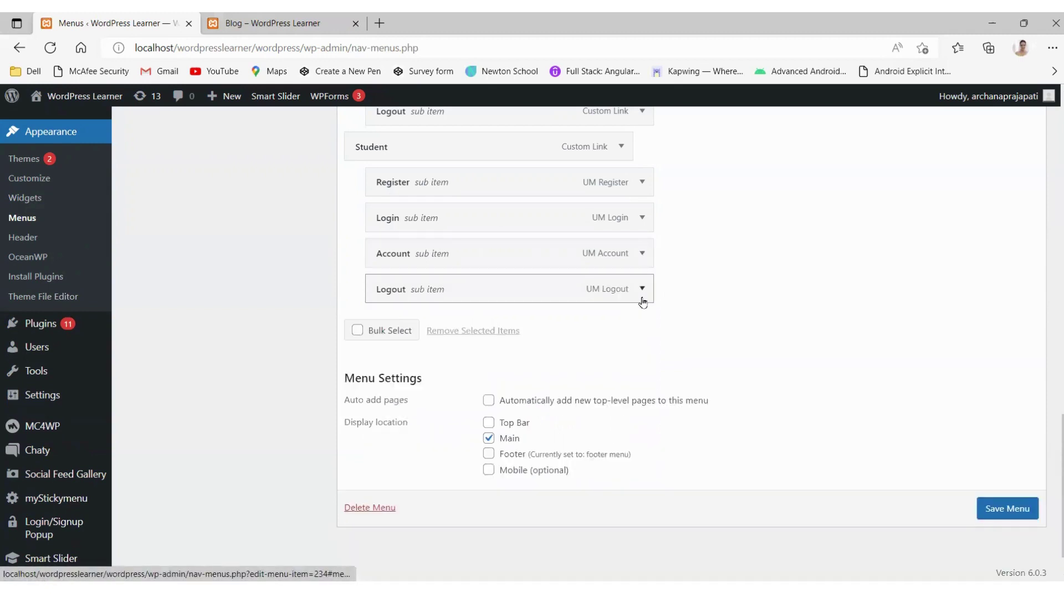
Step: Set the Logout item's visibility to Logged In Users
click(642, 291)
scroll(485, 407, down, 2)
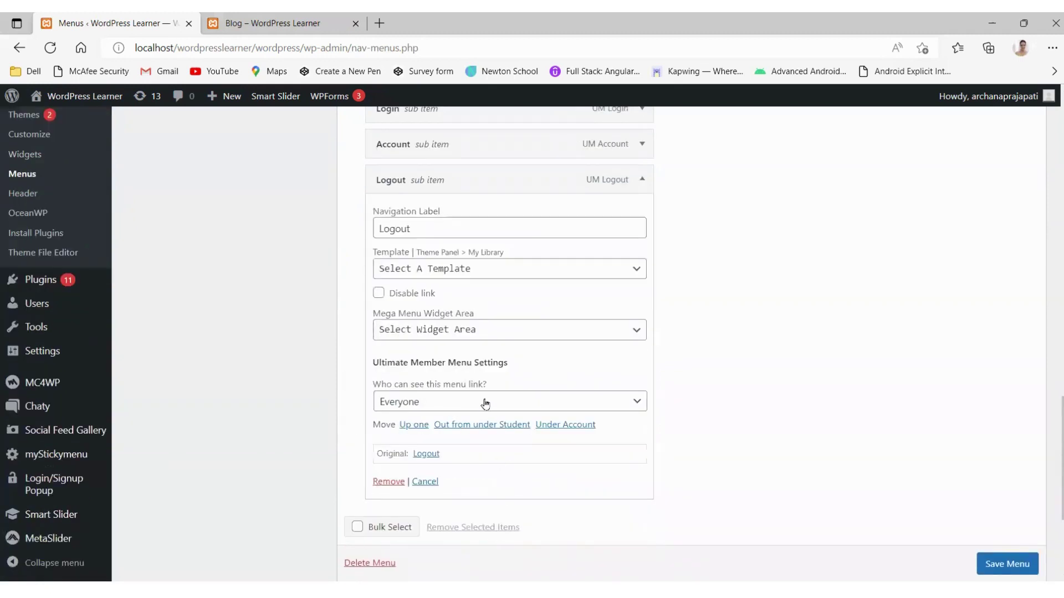
click(482, 402)
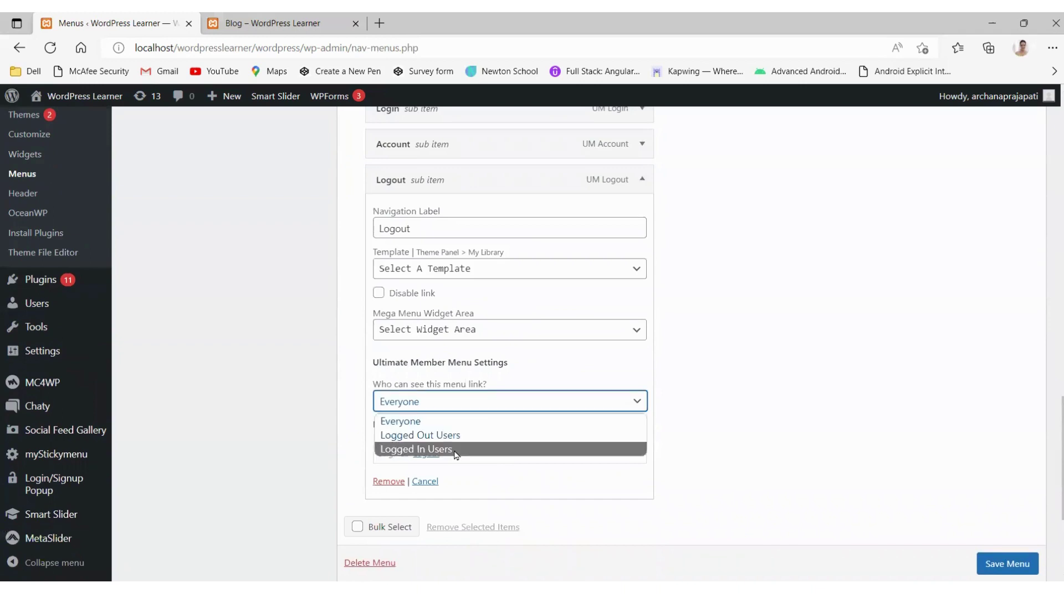
click(454, 450)
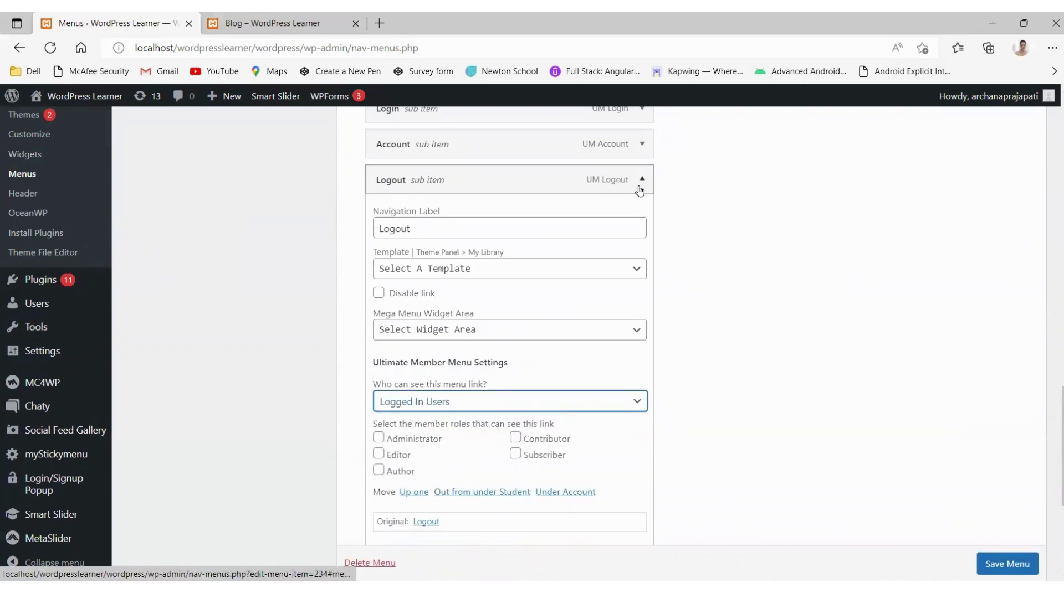
click(640, 182)
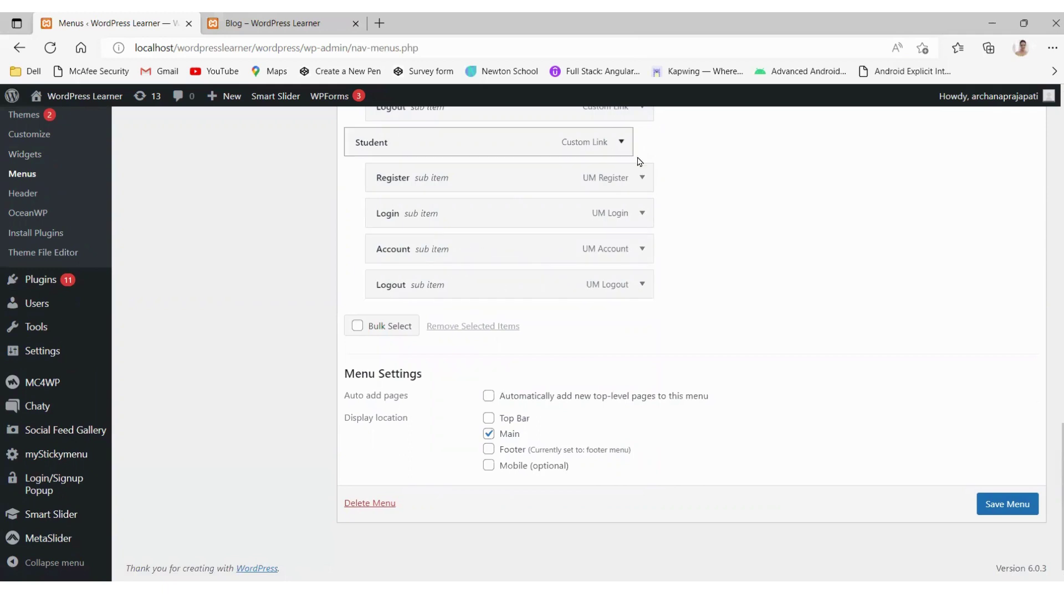
Step: Verify Register and Login are set to Logged Out Users, then save Main Menus
click(640, 177)
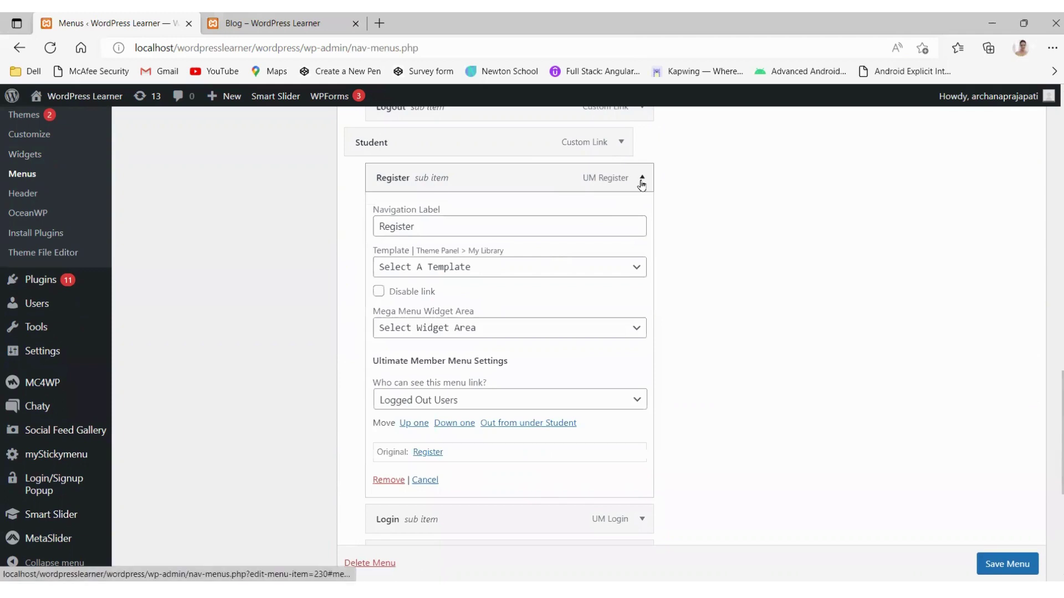
click(641, 182)
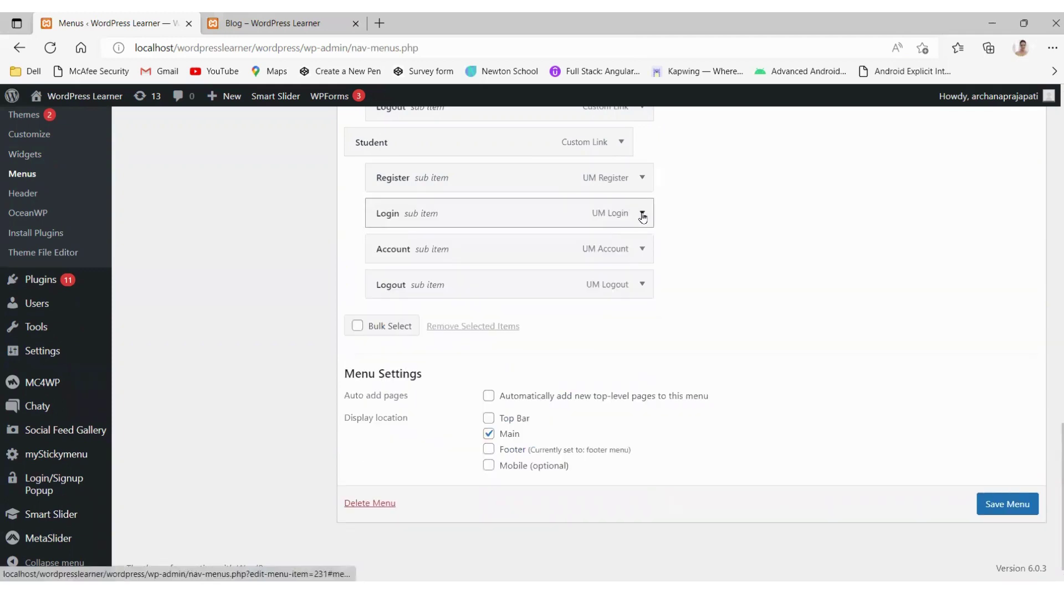
click(641, 214)
scroll(488, 402, down, 1)
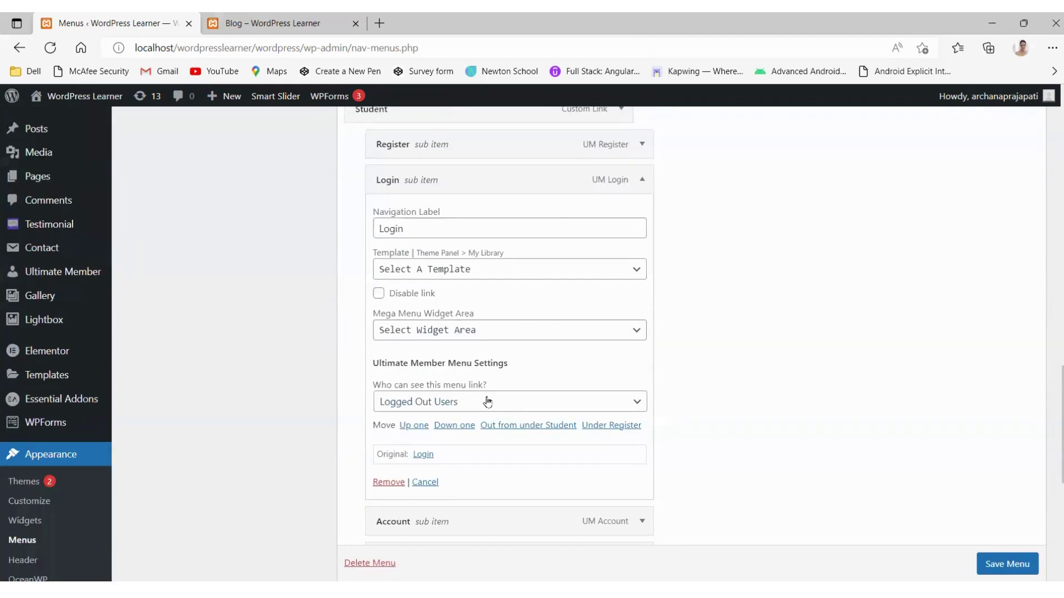
click(637, 183)
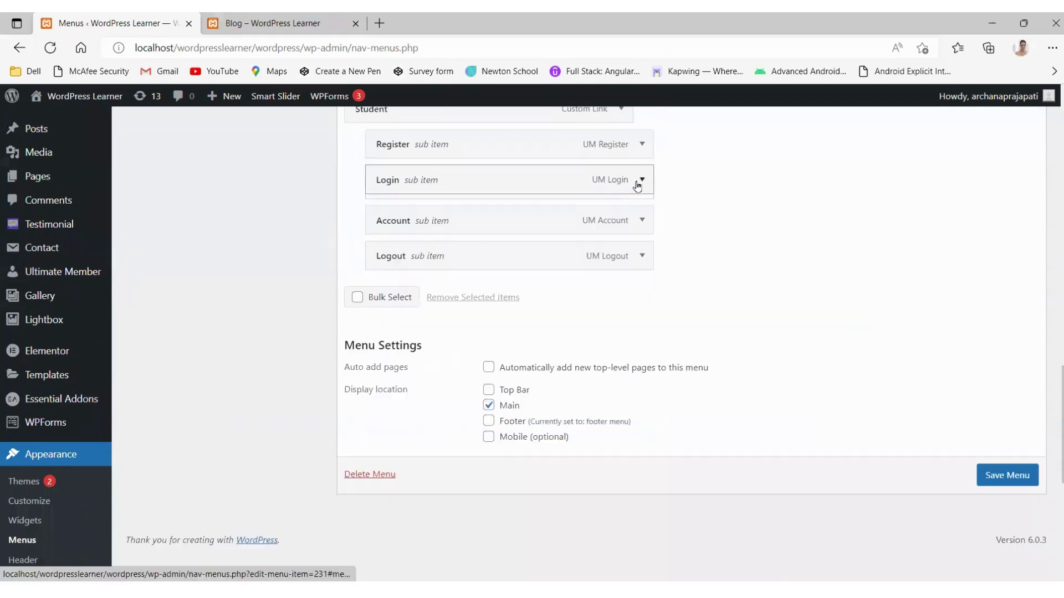
click(996, 471)
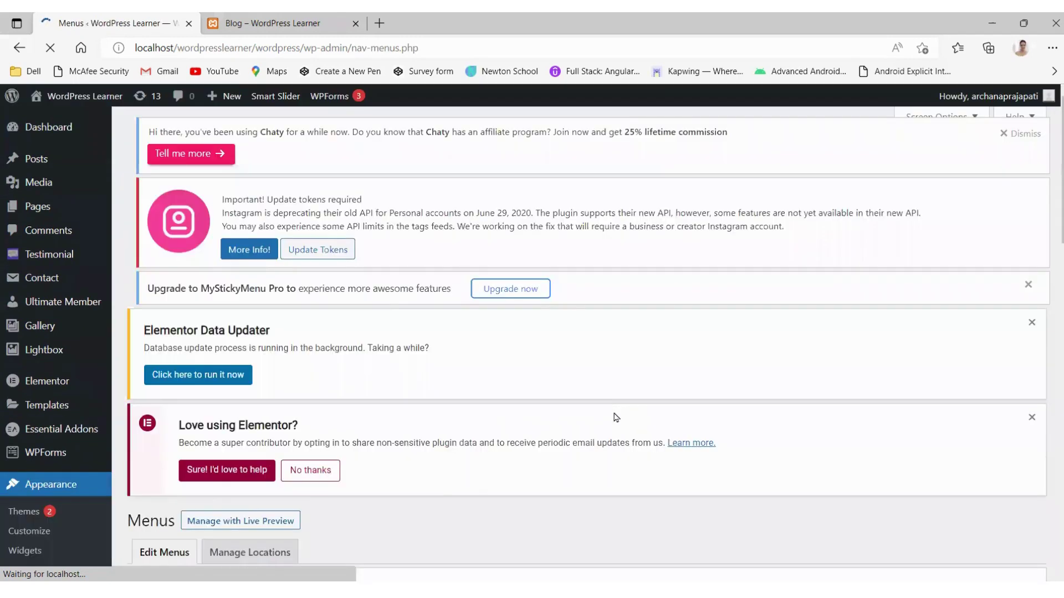
Step: Keep the About Us menu item's visibility set to Everyone
scroll(616, 417, down, 15)
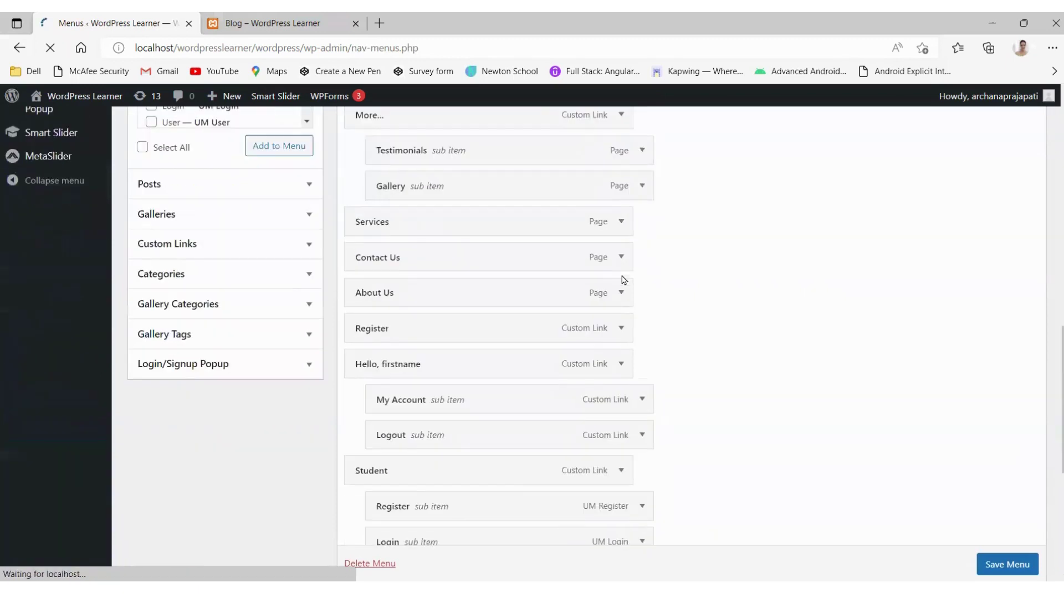
click(621, 293)
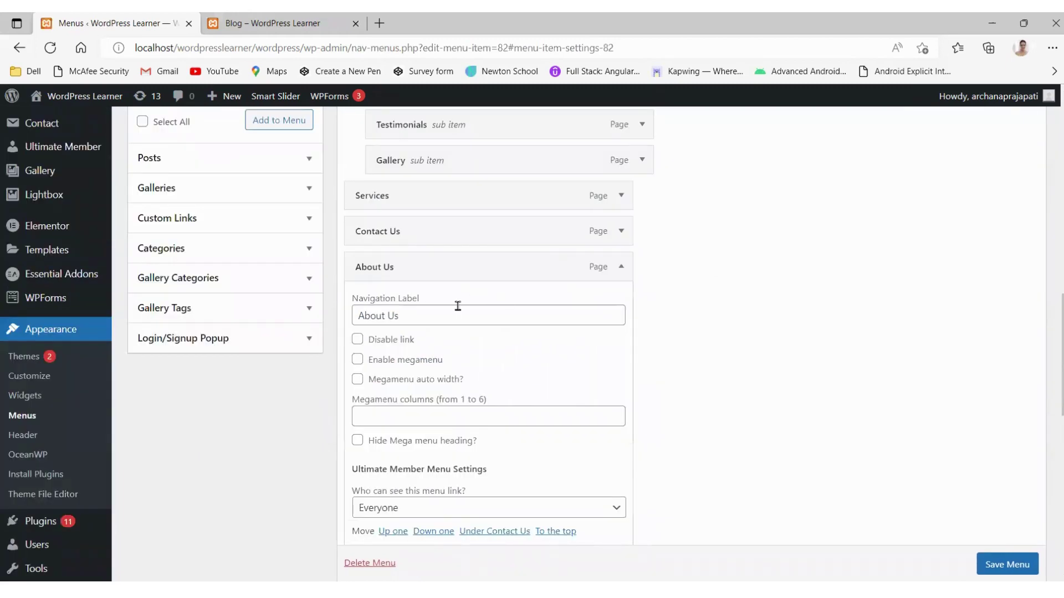
scroll(457, 306, down, 4)
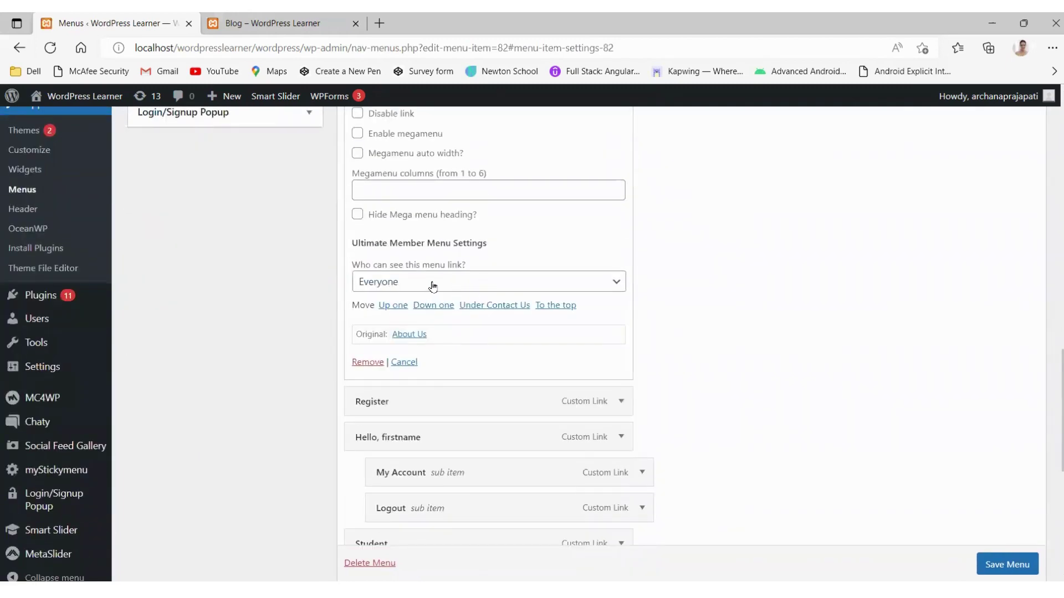
click(424, 283)
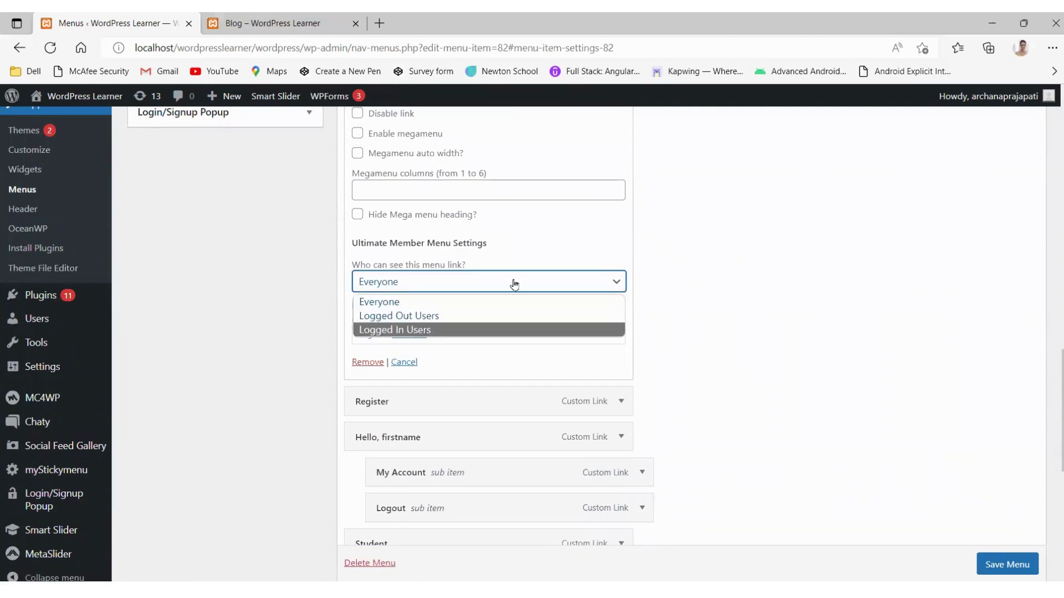
scroll(605, 242, up, 2)
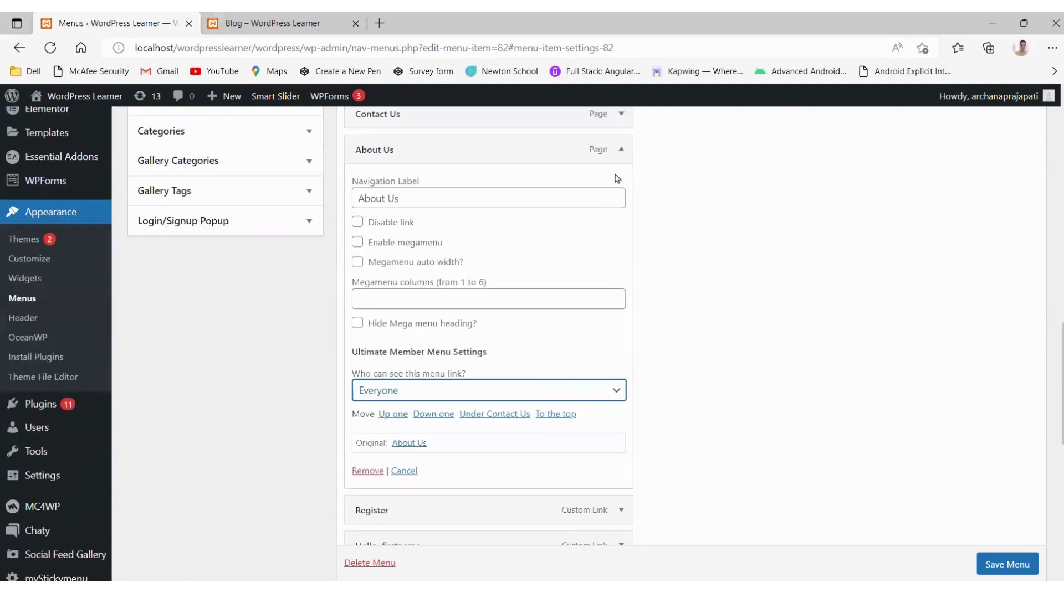
click(613, 152)
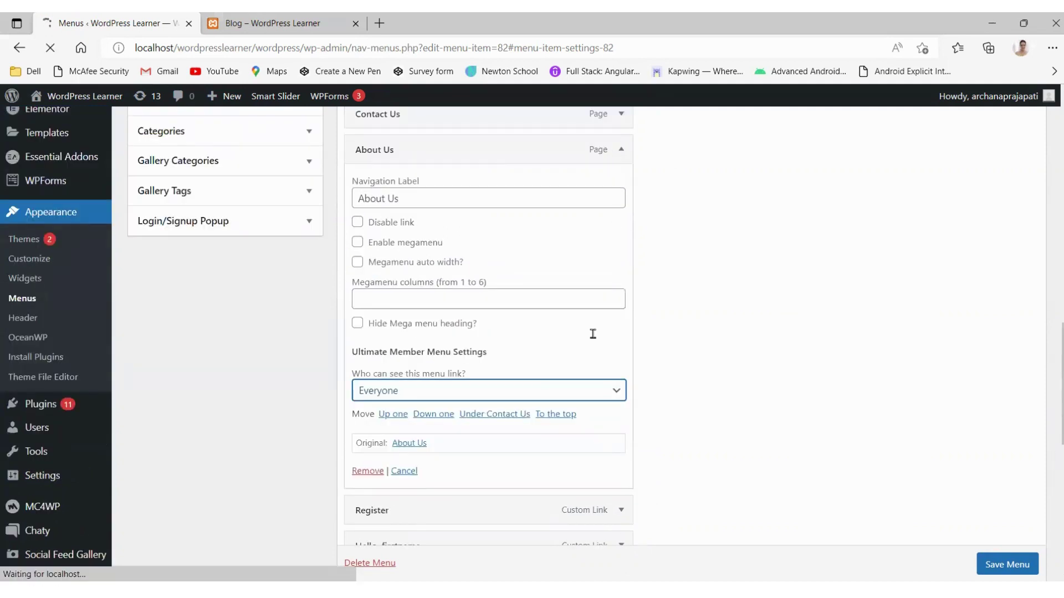
Step: Save Main Menus again and switch to the Blog page
scroll(792, 235, up, 2)
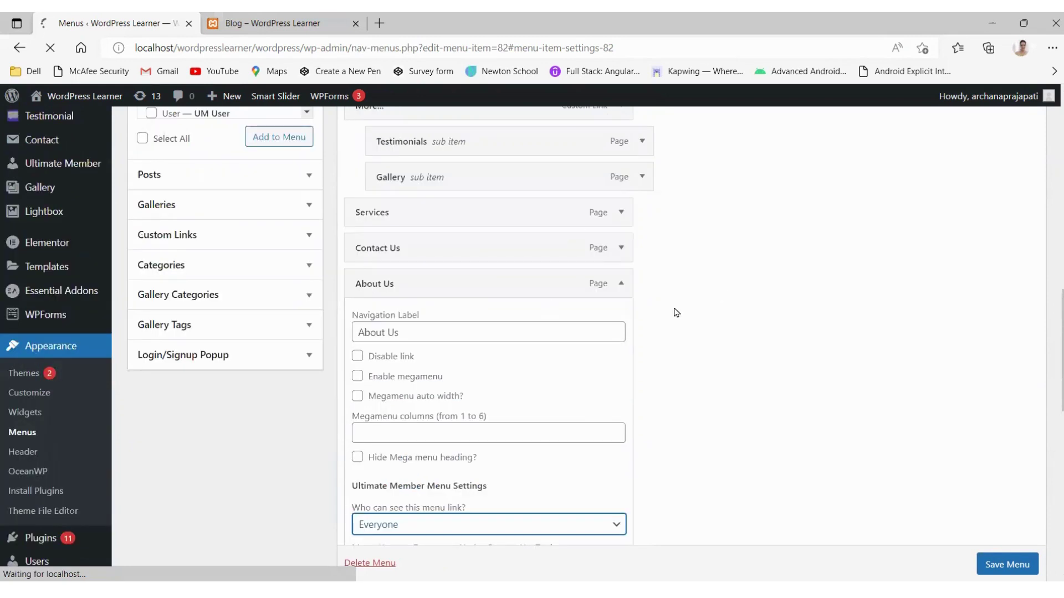
click(995, 563)
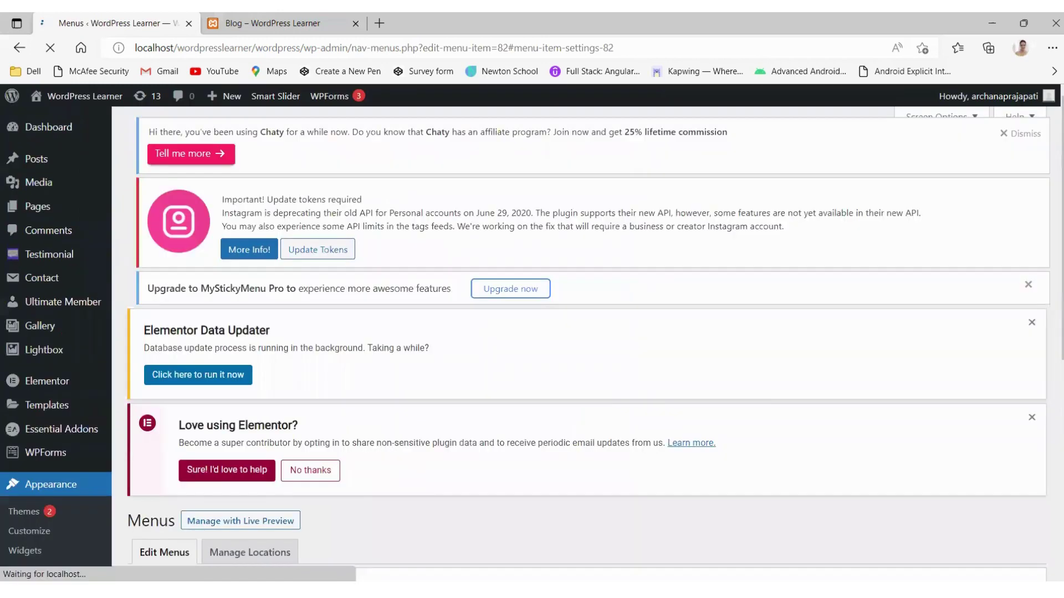
click(263, 17)
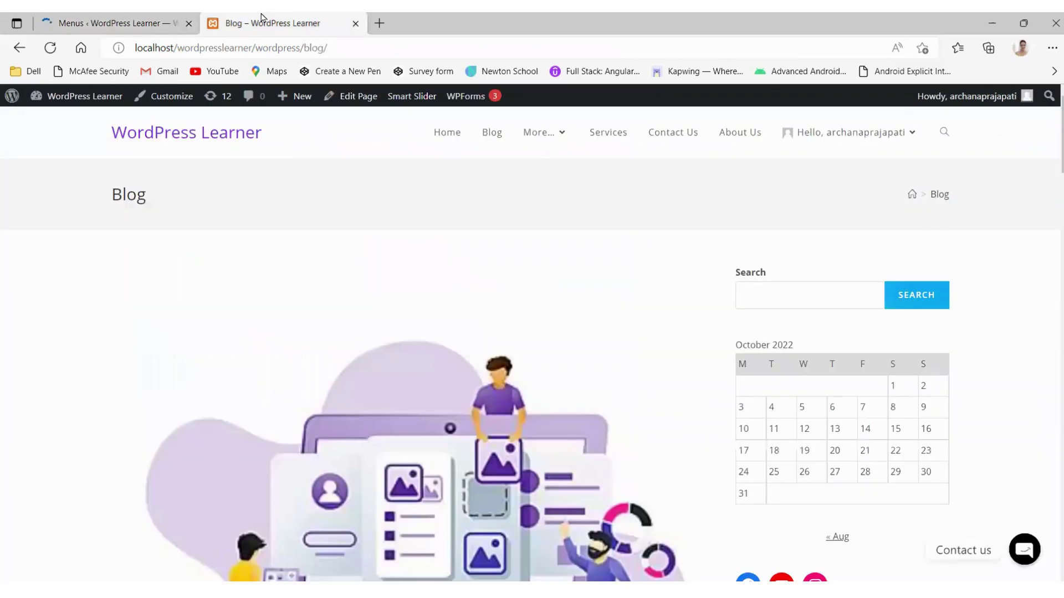
Step: Reload the Blog page to see the Student menu, then view it logged out in incognito
click(47, 48)
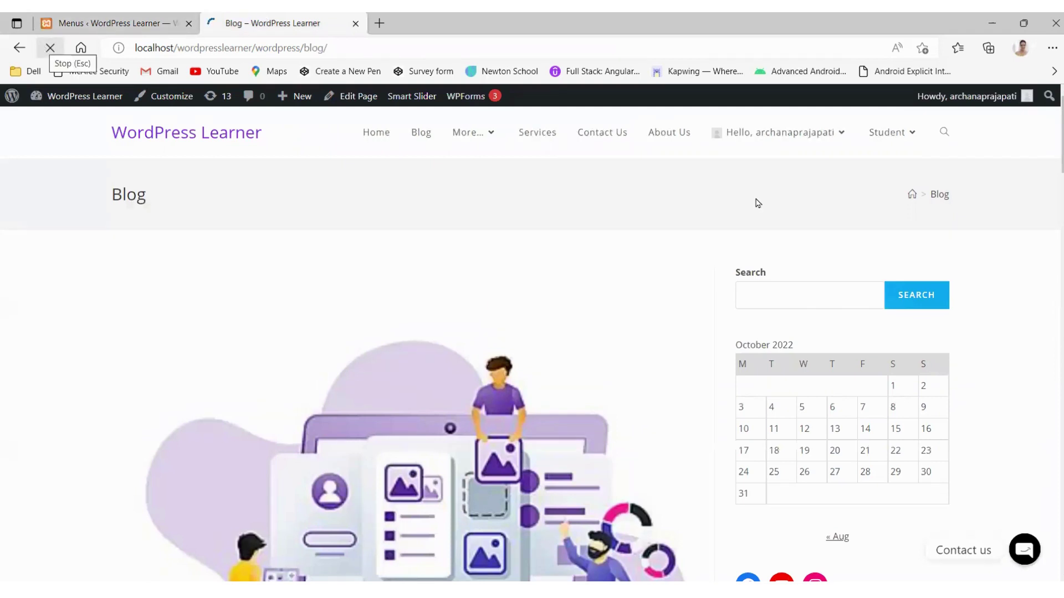
mouse_move(907, 130)
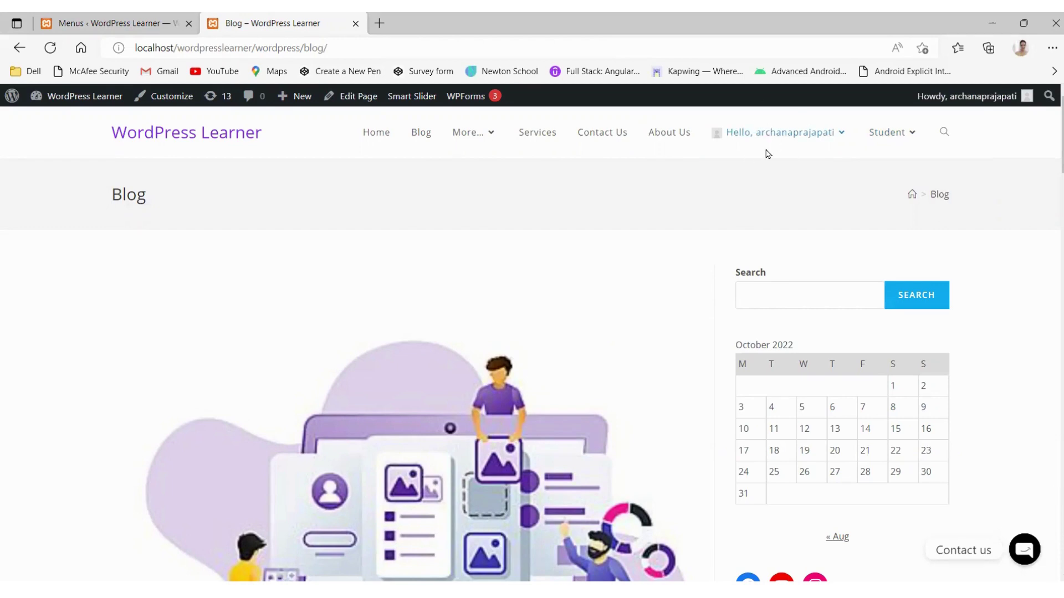
key(alt+Tab)
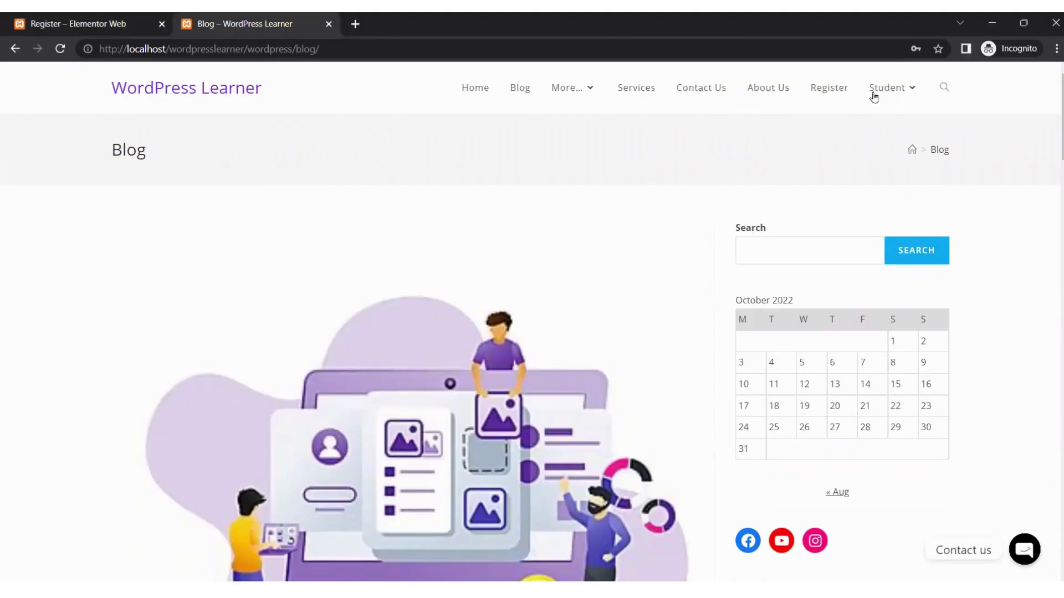
Step: Dismiss the sign-up popup and go to the Register page from the Student menu
click(839, 88)
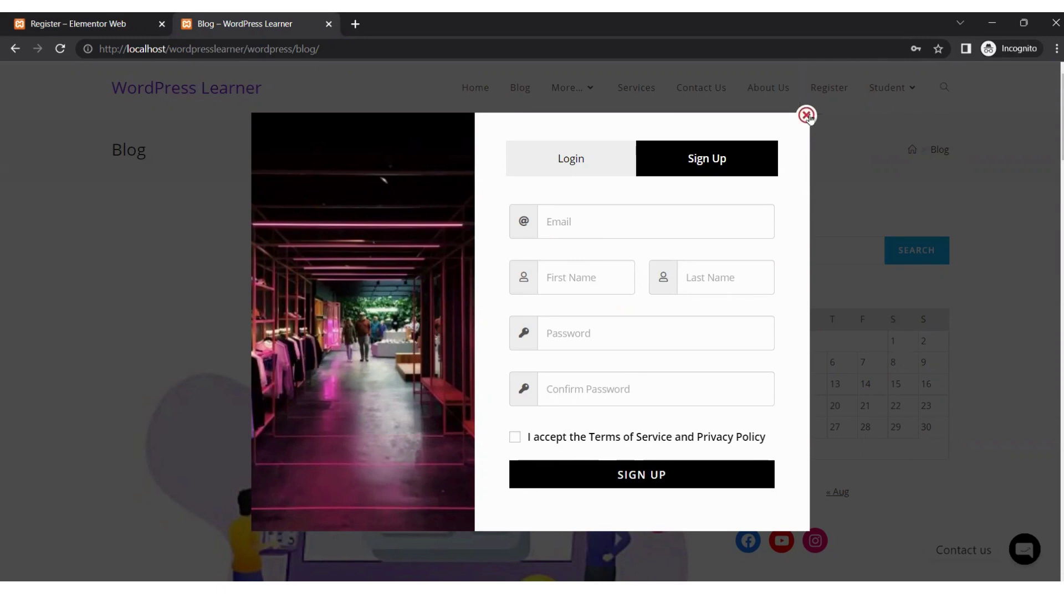
click(807, 116)
mouse_move(886, 95)
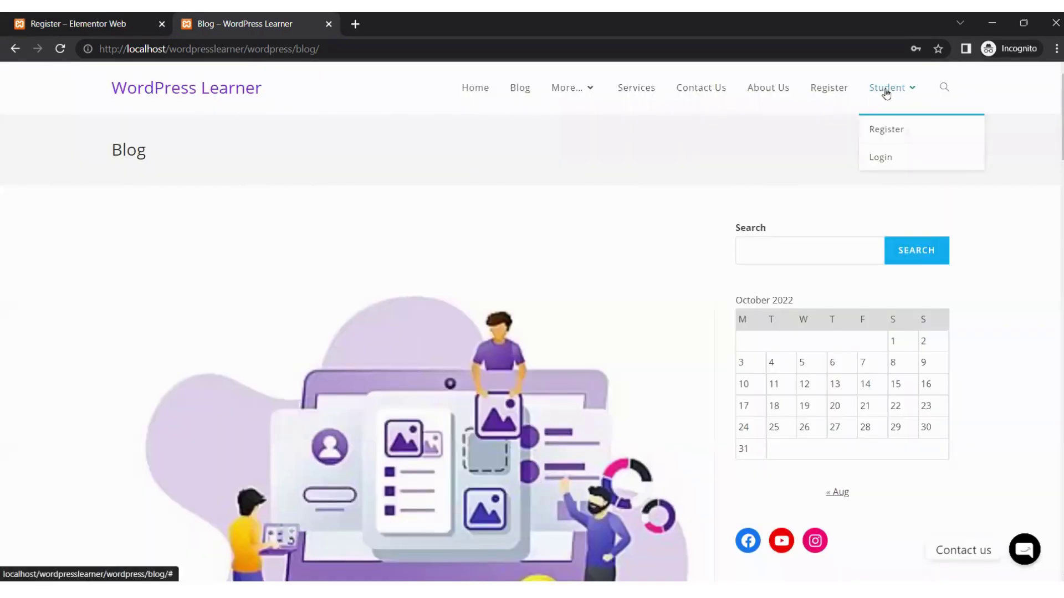
click(888, 134)
click(889, 135)
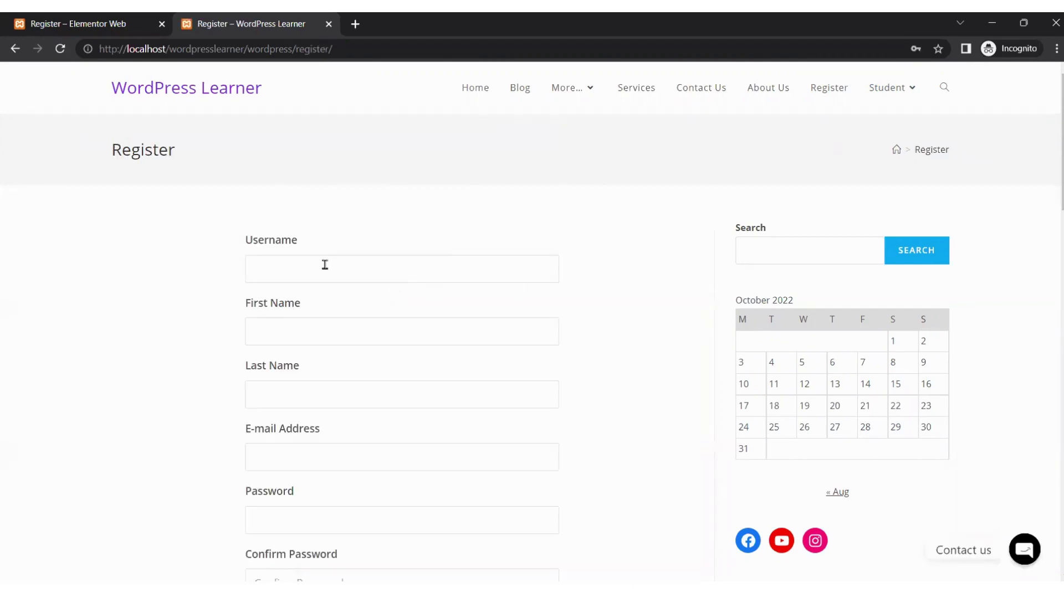
mouse_move(892, 131)
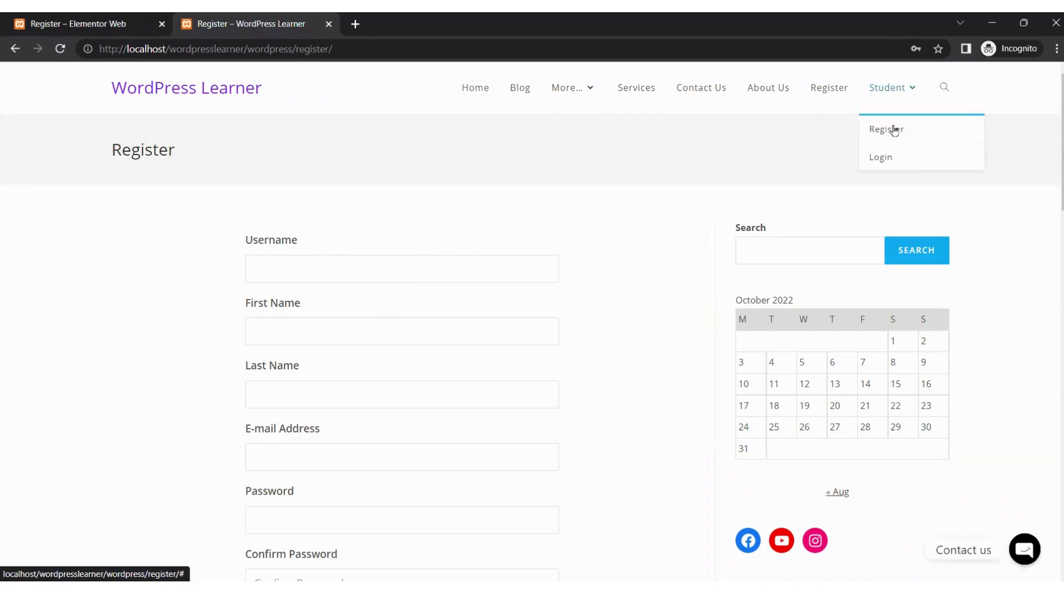
click(892, 159)
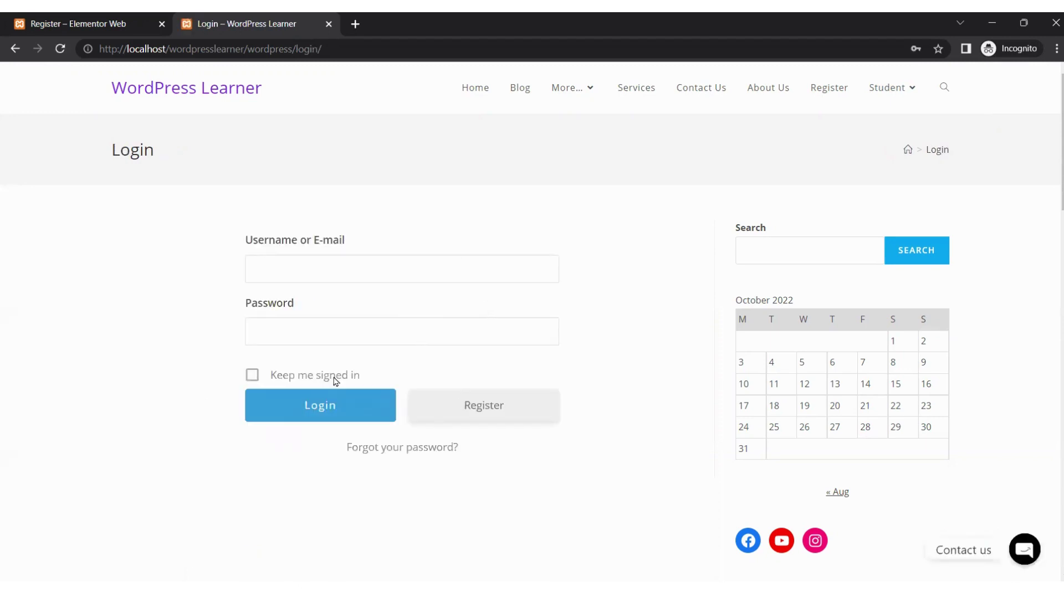
click(517, 412)
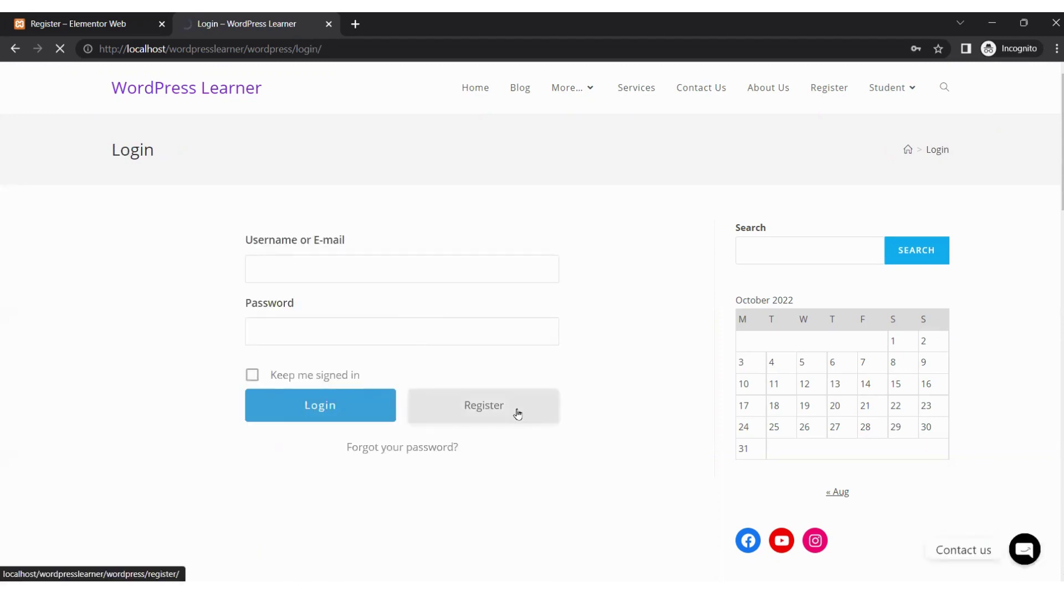
click(285, 269)
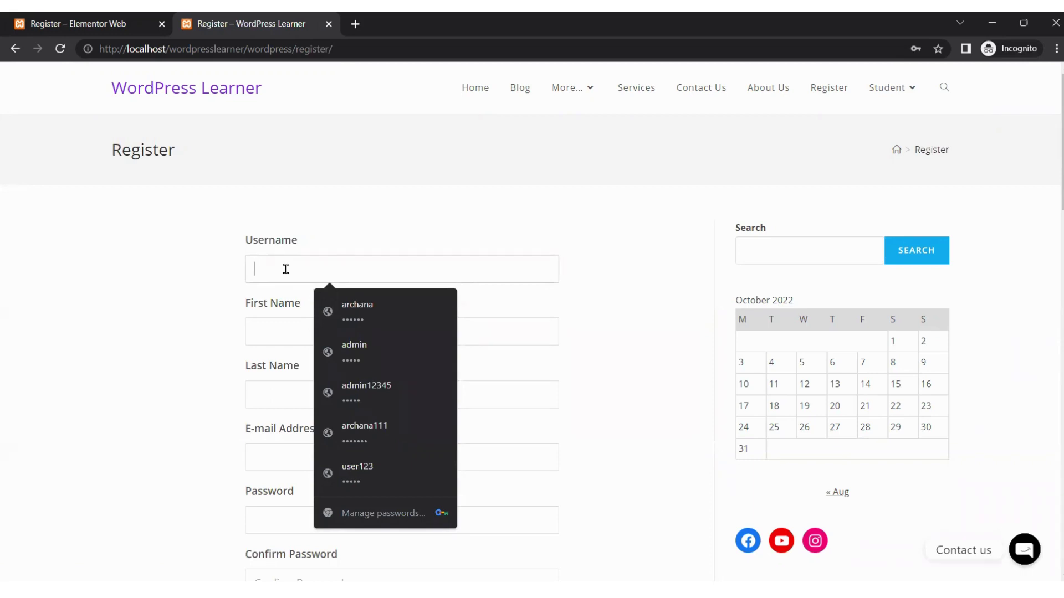
Step: Pick the saved username, clear the autofilled password, and enter the student's first name
click(370, 313)
double_click(311, 527)
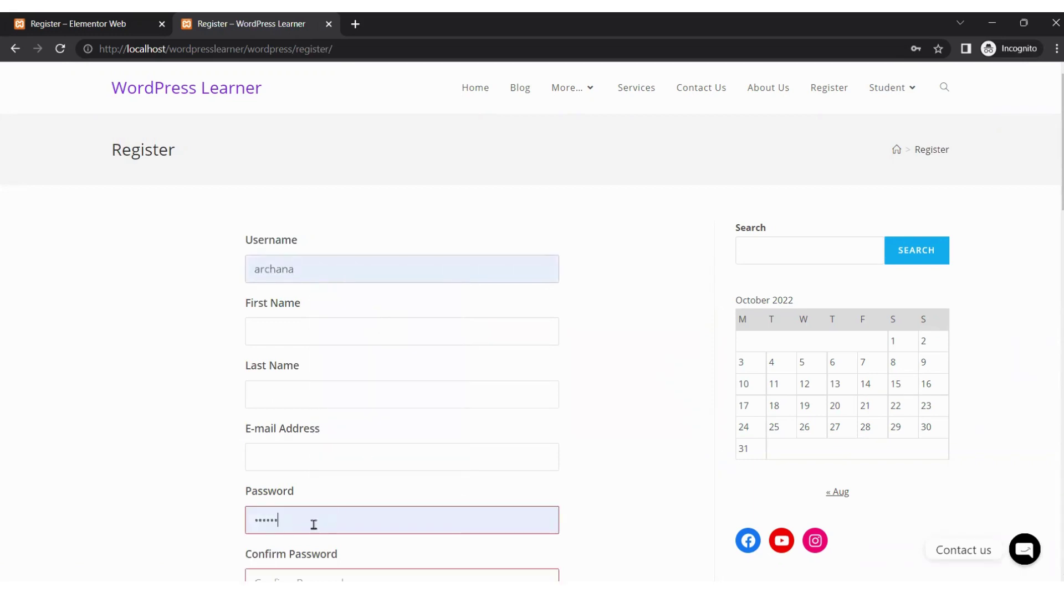
key(BackSpace)
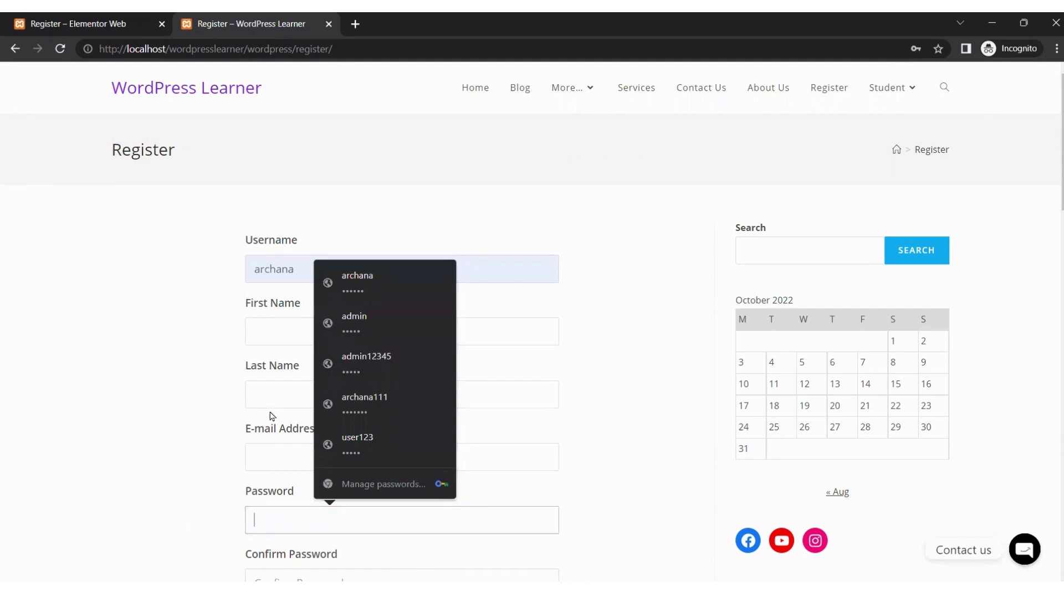
click(272, 340)
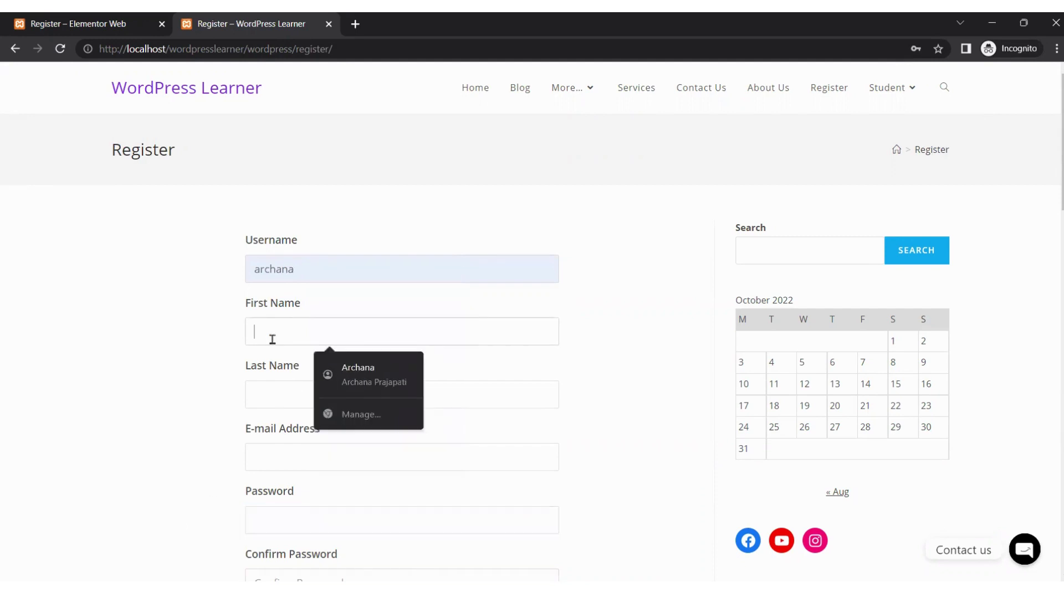
key(Tab)
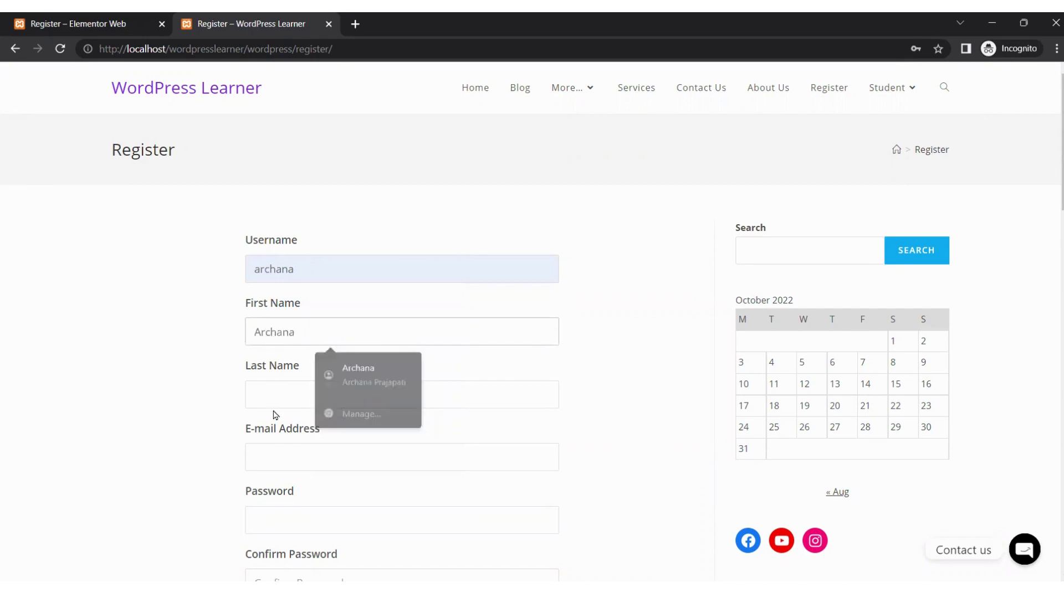
Step: Enter the student's last name and e-mail, set the password, and submit the registration
click(260, 389)
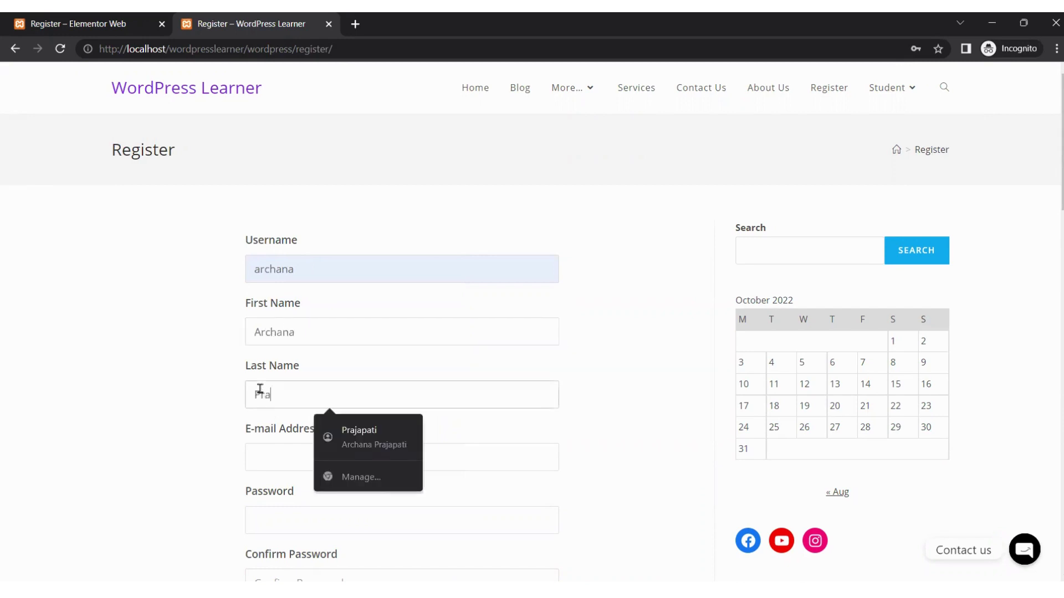
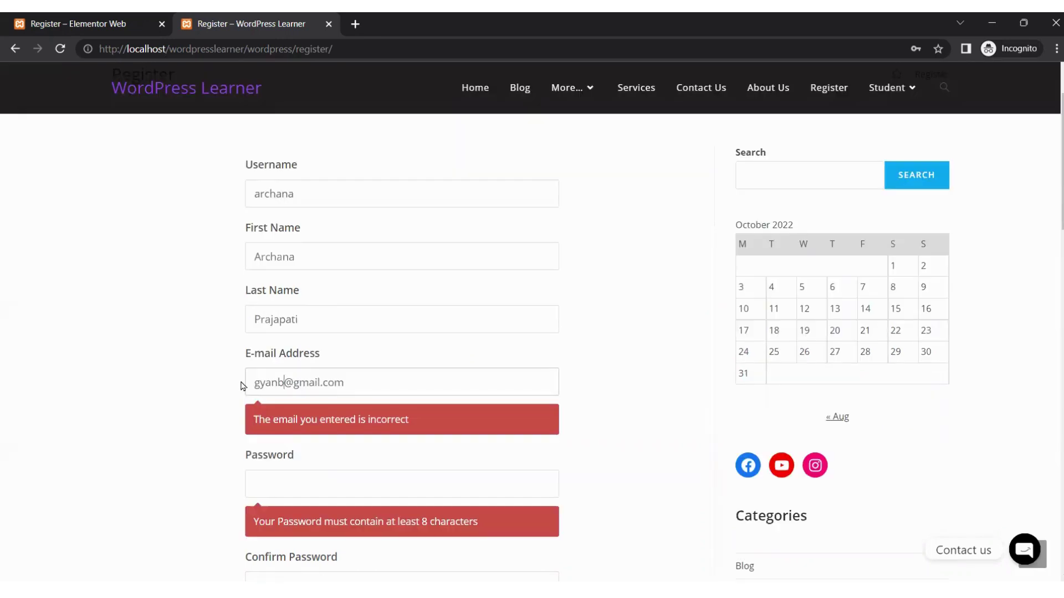
click(302, 477)
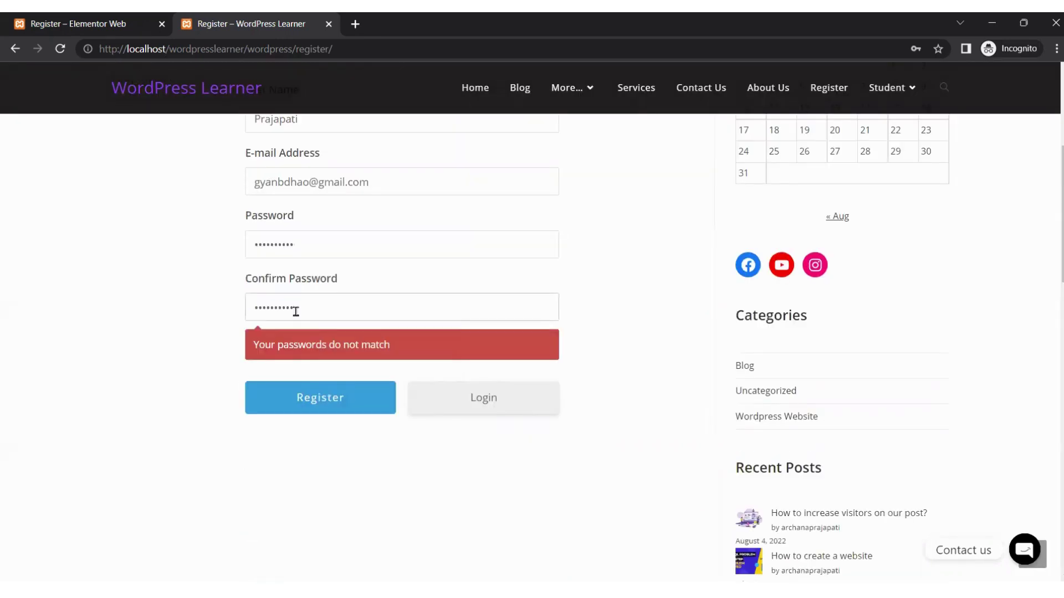
click(327, 397)
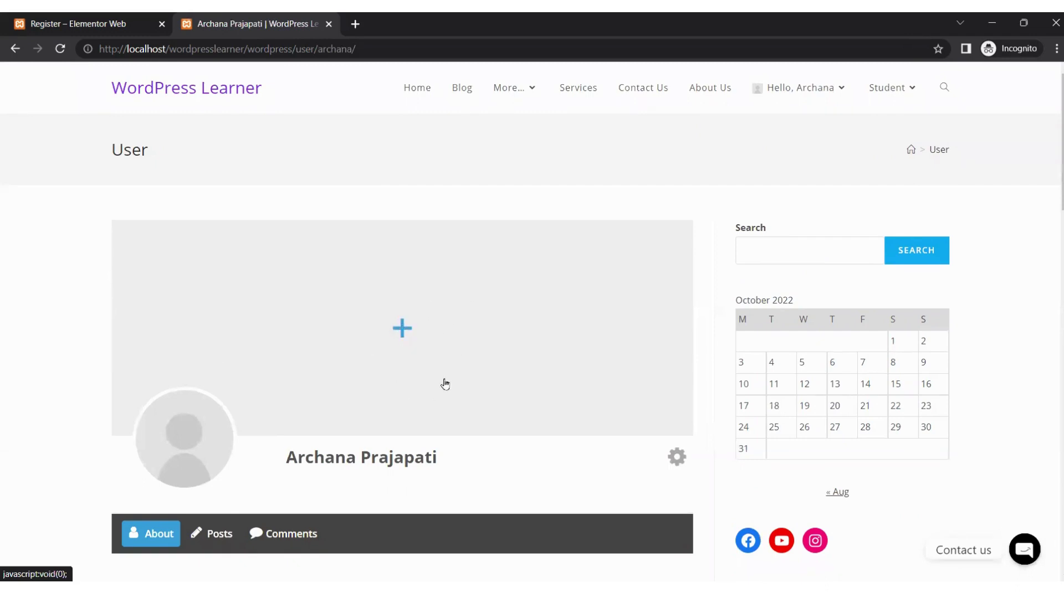
Step: Browse the profile's Posts and Comments tabs, then reveal Account and Logout under Student
scroll(171, 437, down, 1)
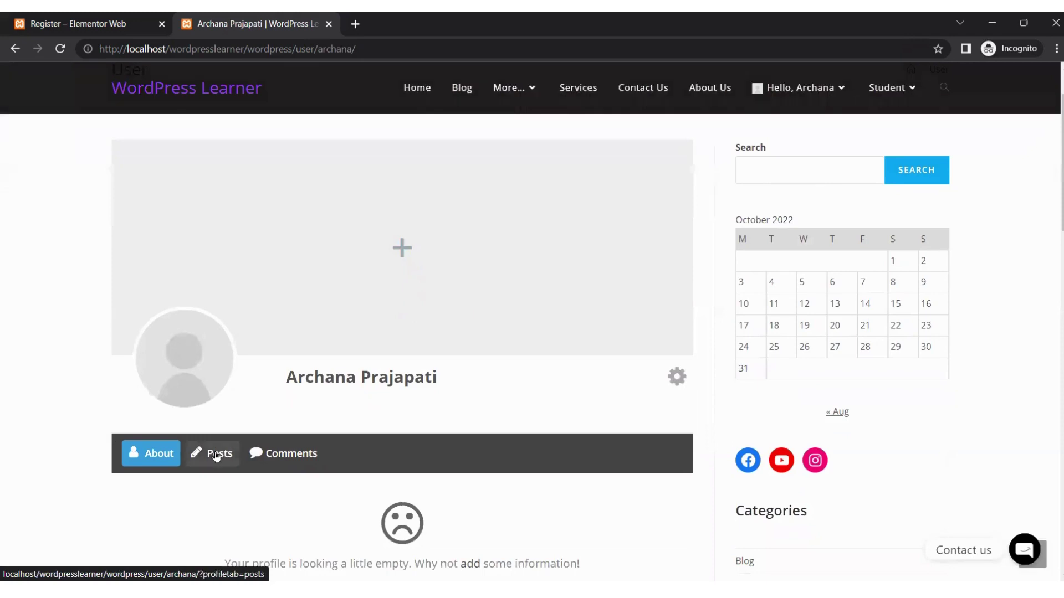
scroll(214, 456, down, 1)
scroll(263, 446, down, 2)
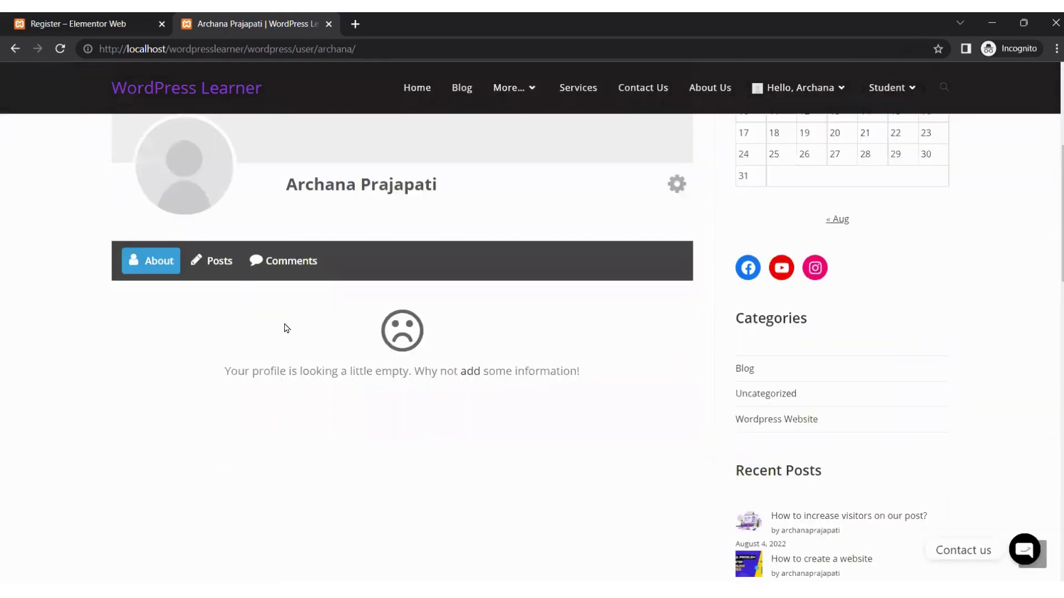
click(216, 274)
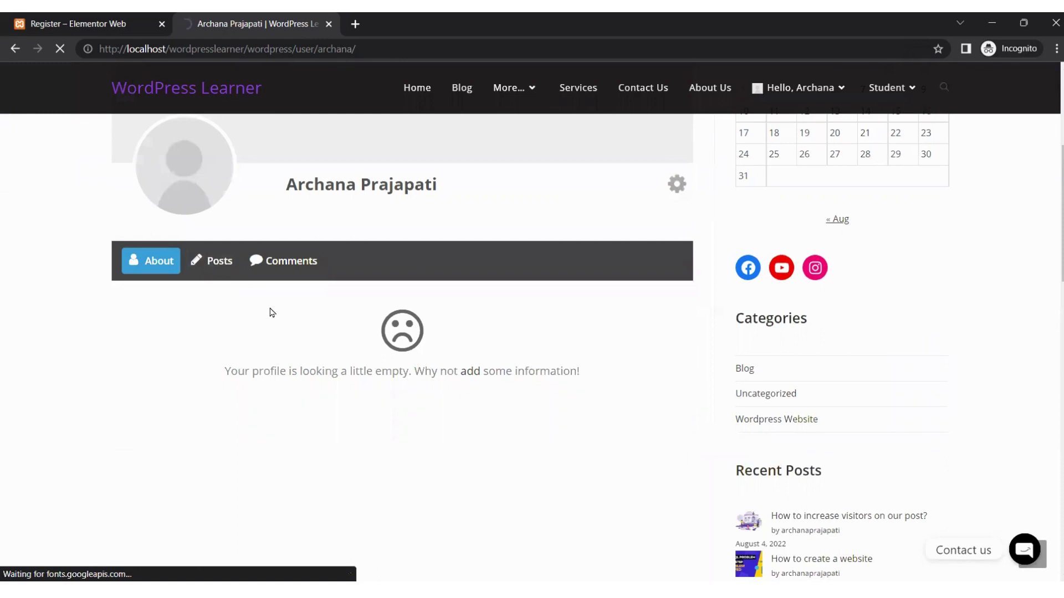
click(301, 265)
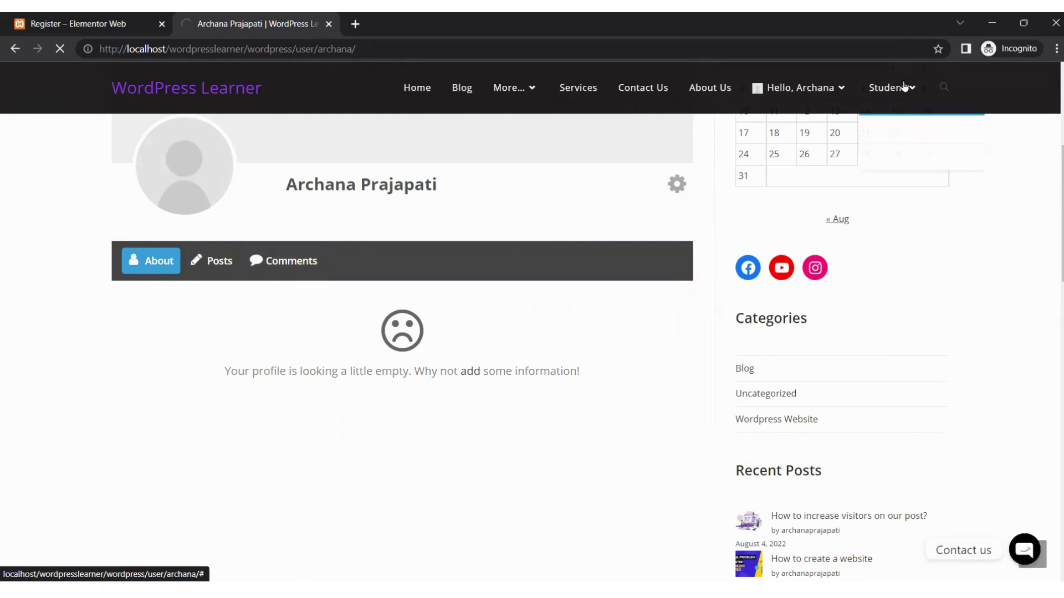
mouse_move(903, 89)
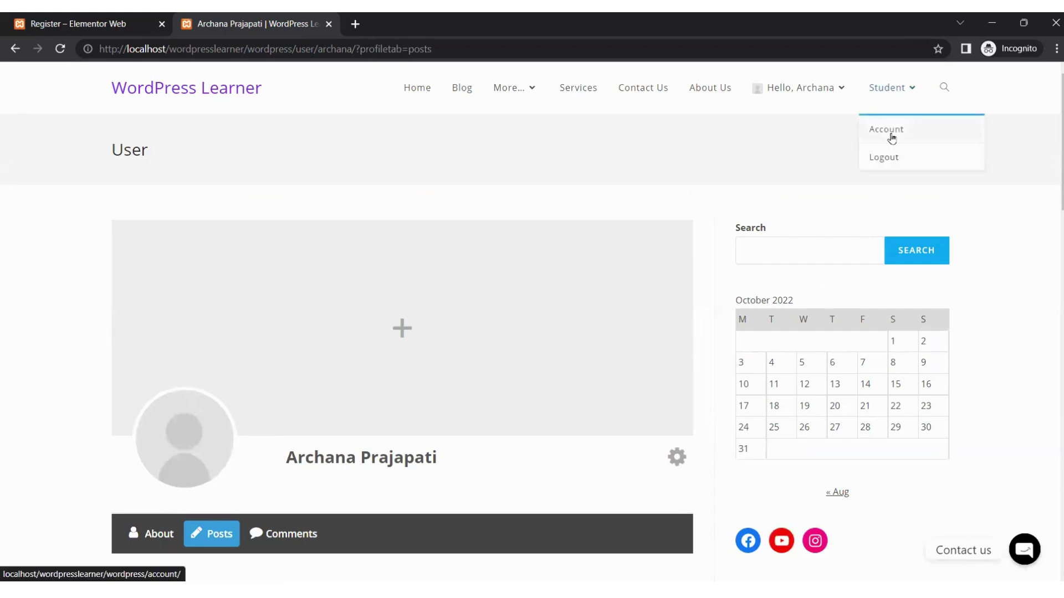
Step: Open the Account page from the Student menu, then log the new user out
click(892, 138)
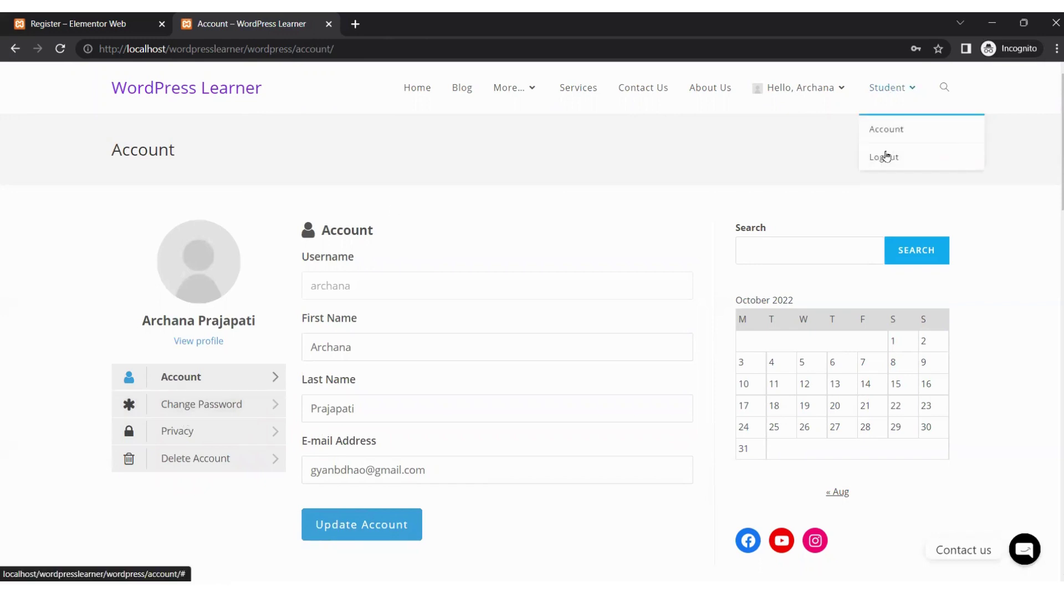
click(885, 157)
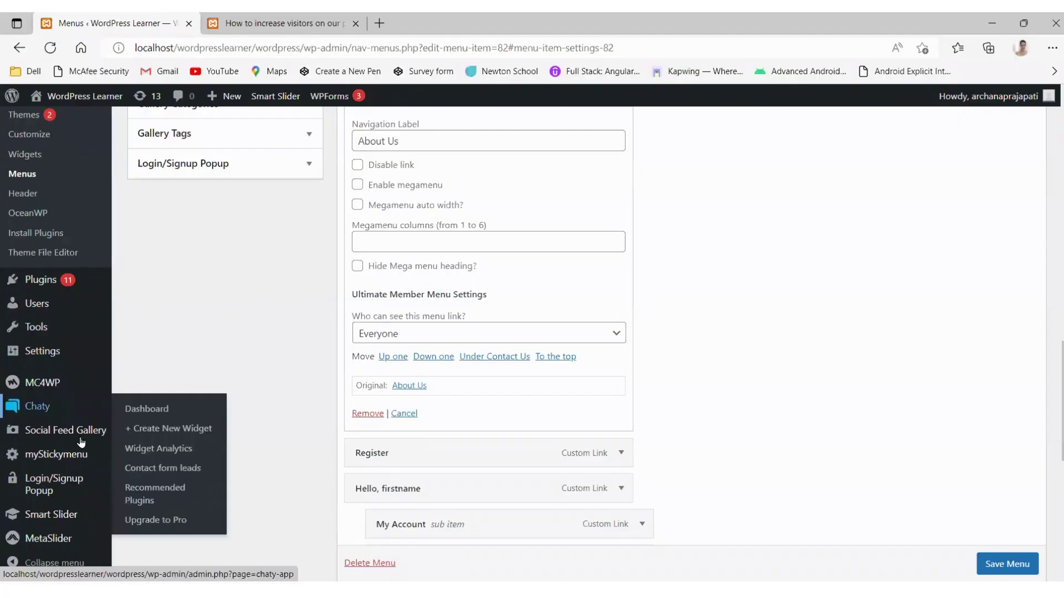
Step: Review Student's Register, Login, Account and Logout sub-items, then open the Users list
mouse_move(45, 507)
scroll(46, 507, down, 5)
scroll(45, 507, down, 2)
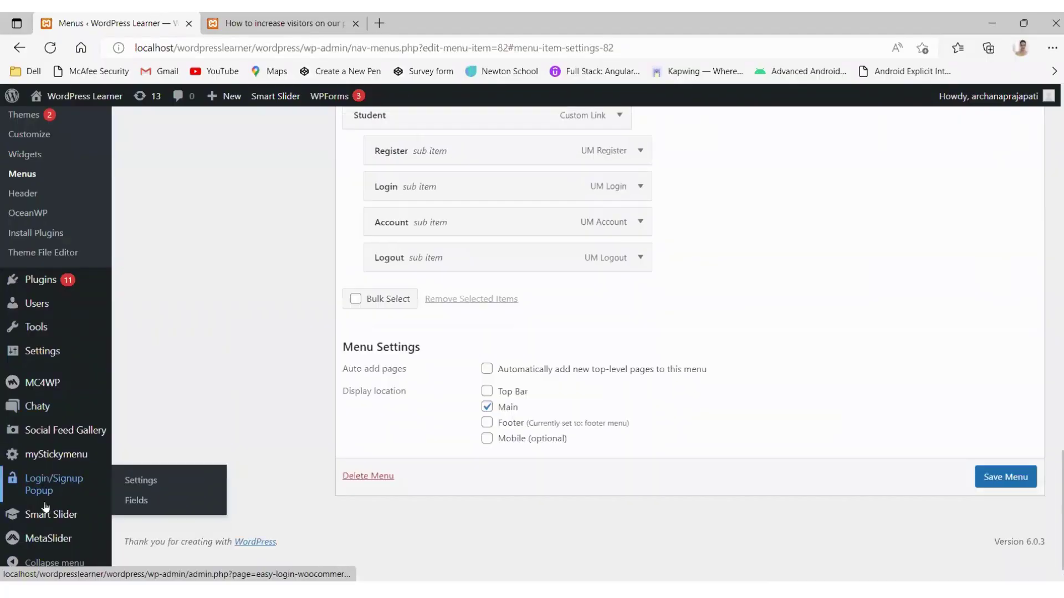
click(39, 305)
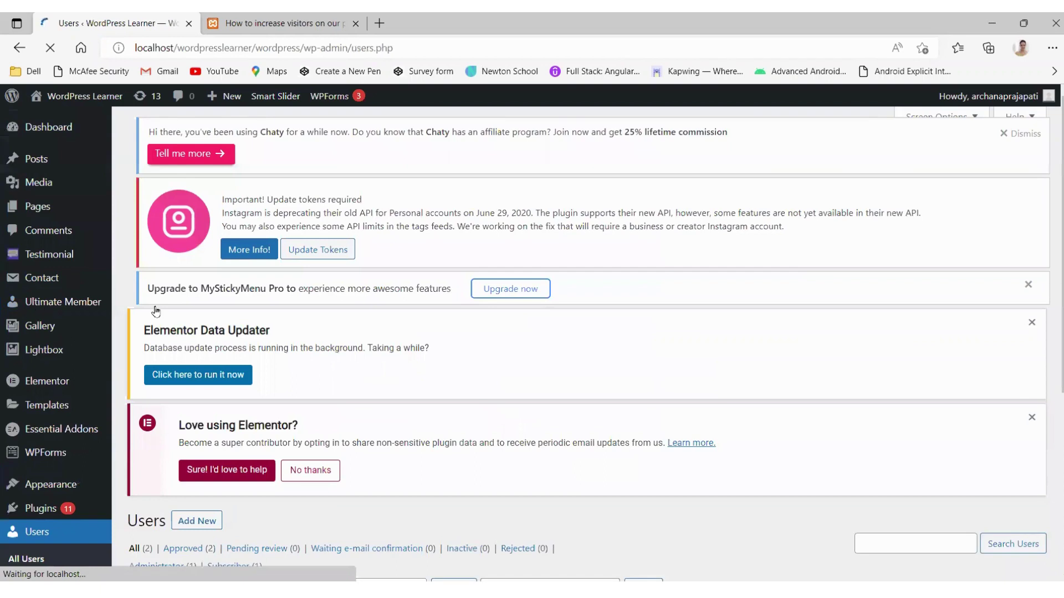
scroll(155, 312, down, 5)
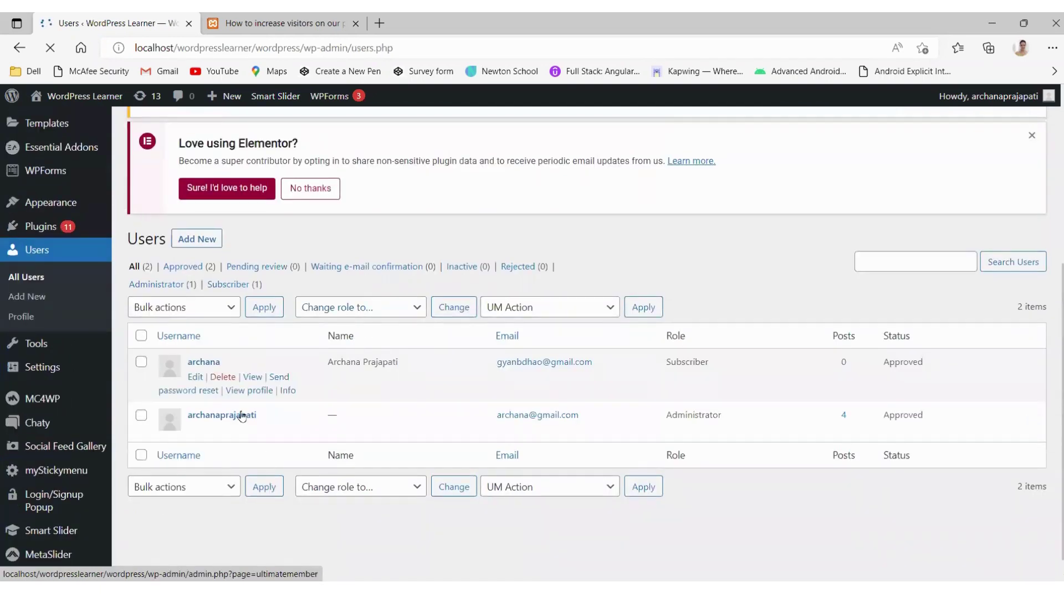